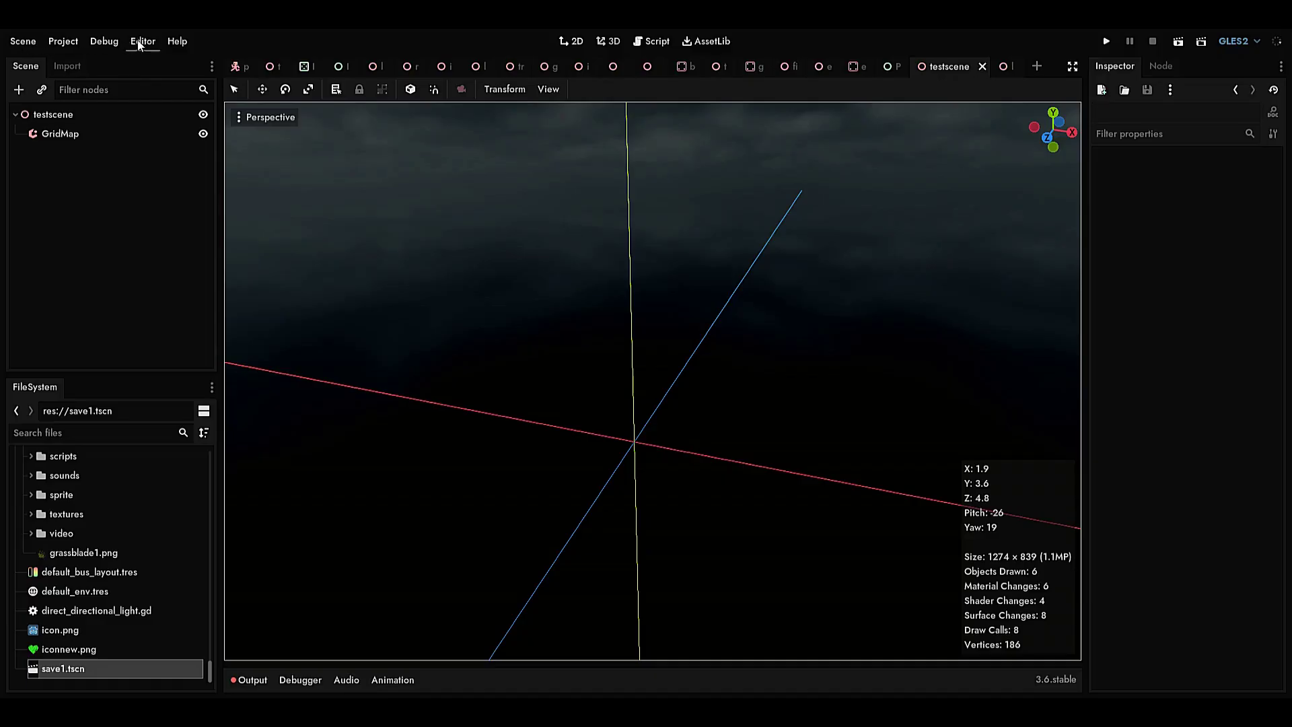
{"action": "left_click", "coordinate": [142, 41]}
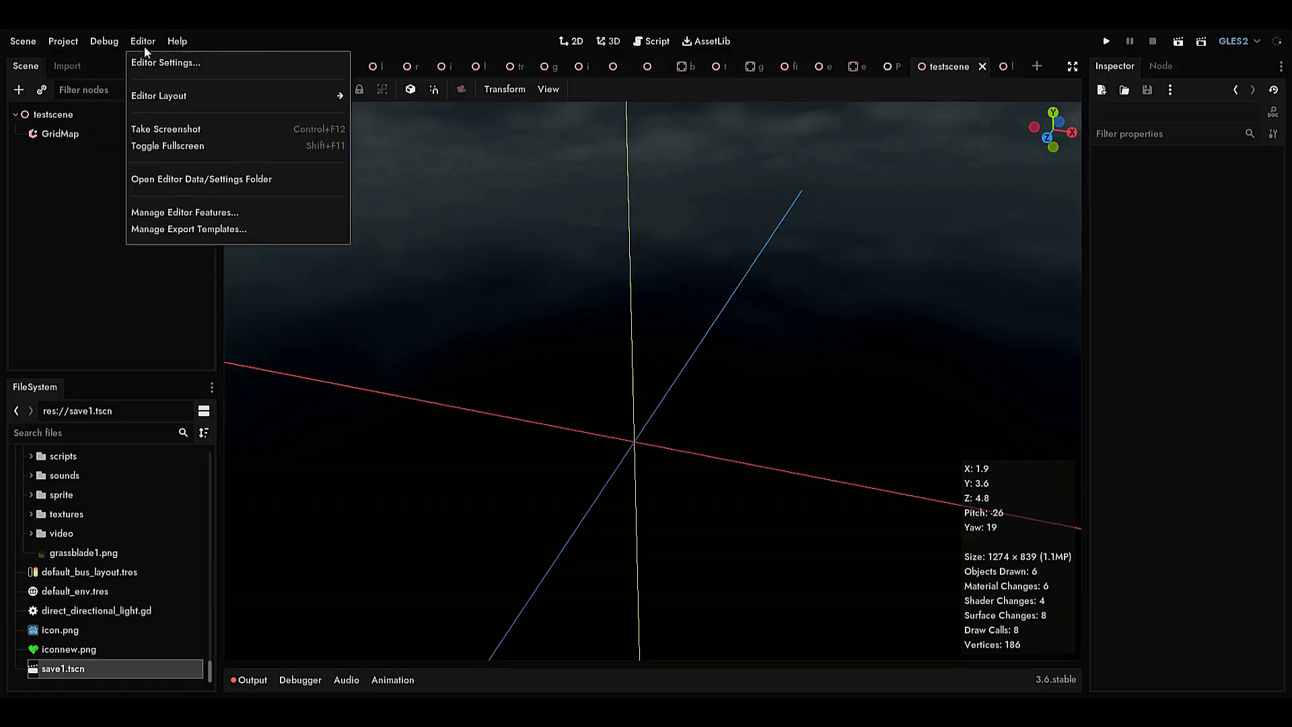
{"action": "mouse_move", "coordinate": [114, 47]}
{"action": "mouse_move", "coordinate": [63, 41]}
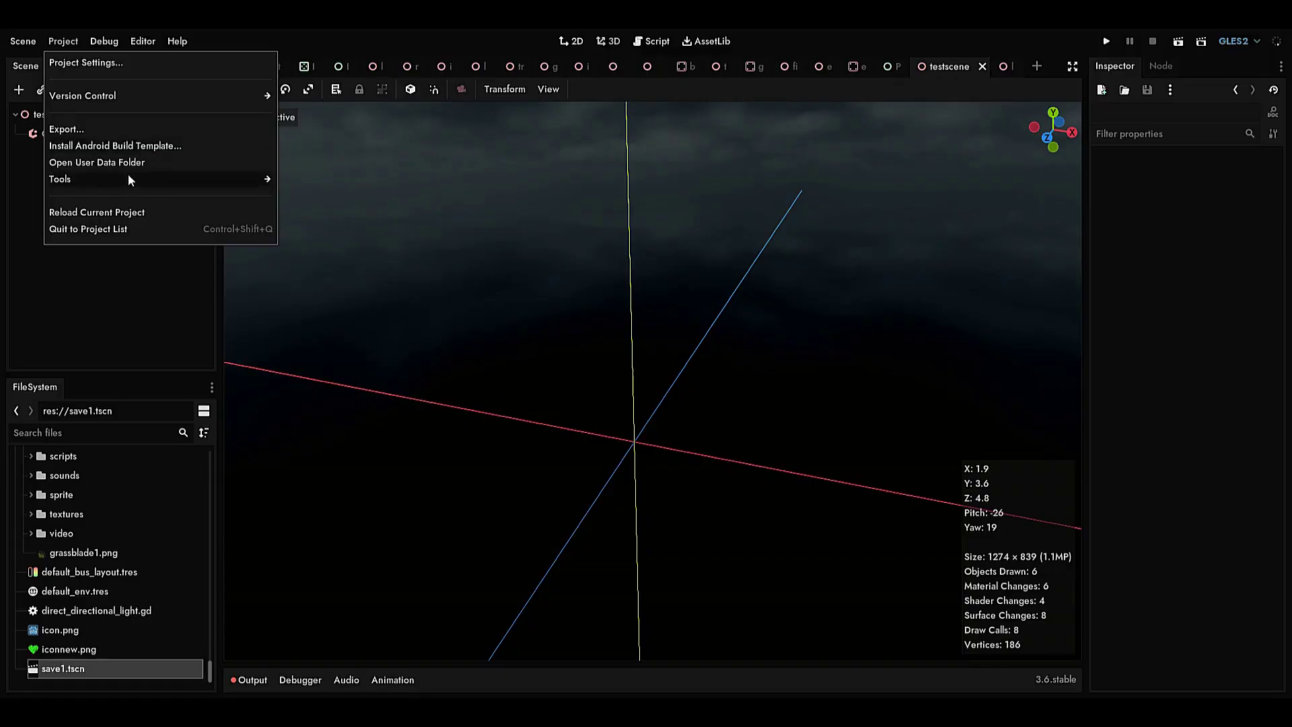
{"action": "mouse_move", "coordinate": [128, 177]}
{"action": "left_click", "coordinate": [196, 302]}
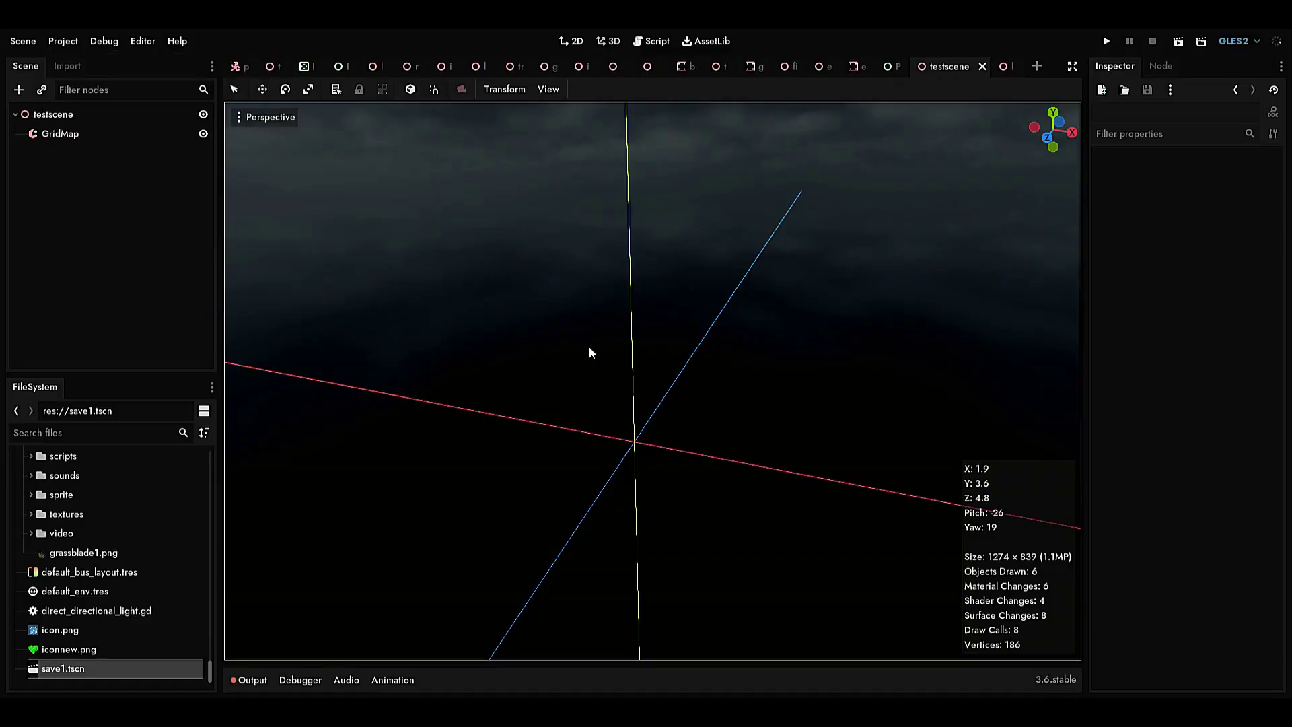
{"action": "middle_click_drag", "start_coordinate": [591, 349], "coordinate": [621, 369]}
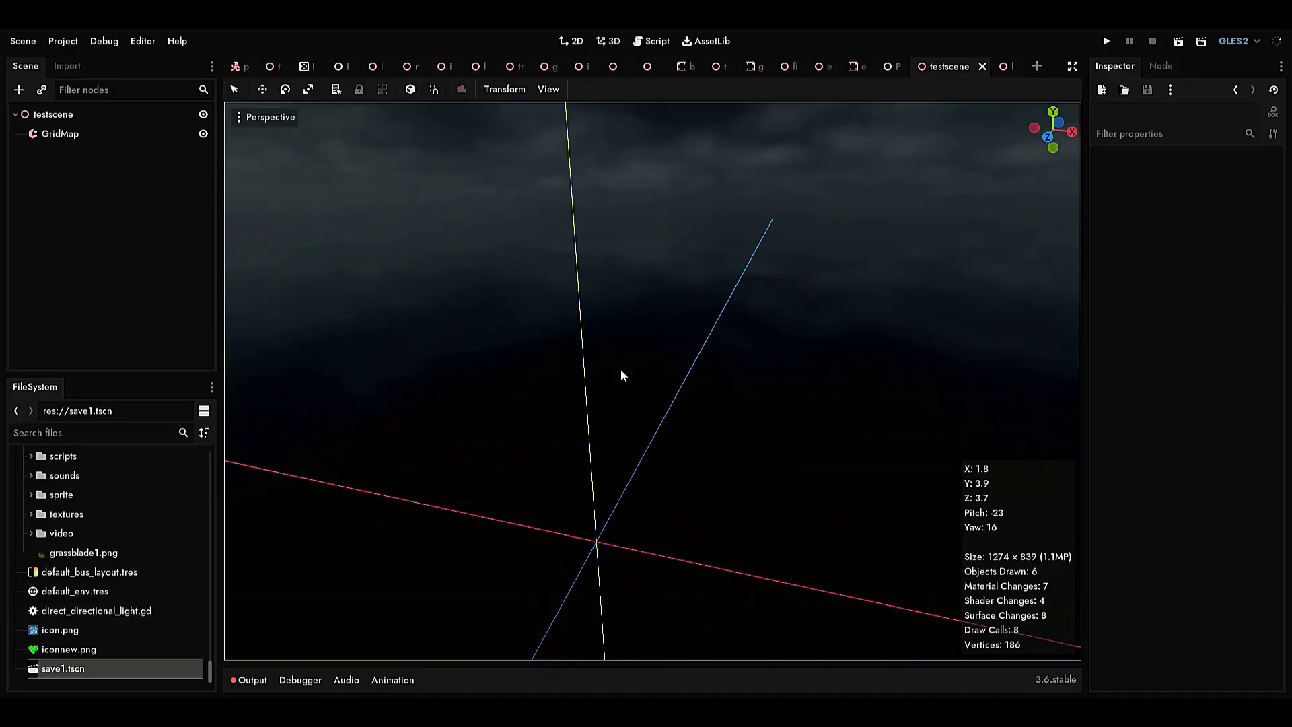
{"action": "right_click_drag", "start_coordinate": [620, 369], "coordinate": [566, 374]}
{"action": "right_click_drag", "start_coordinate": [522, 261], "coordinate": [639, 316]}
{"action": "key", "text": "w"}
{"action": "key", "text": "a"}
{"action": "key", "text": "s"}
Step: Select the GridMap node in testscene to view its grid and mesh library settings
{"action": "left_click", "coordinate": [118, 136]}
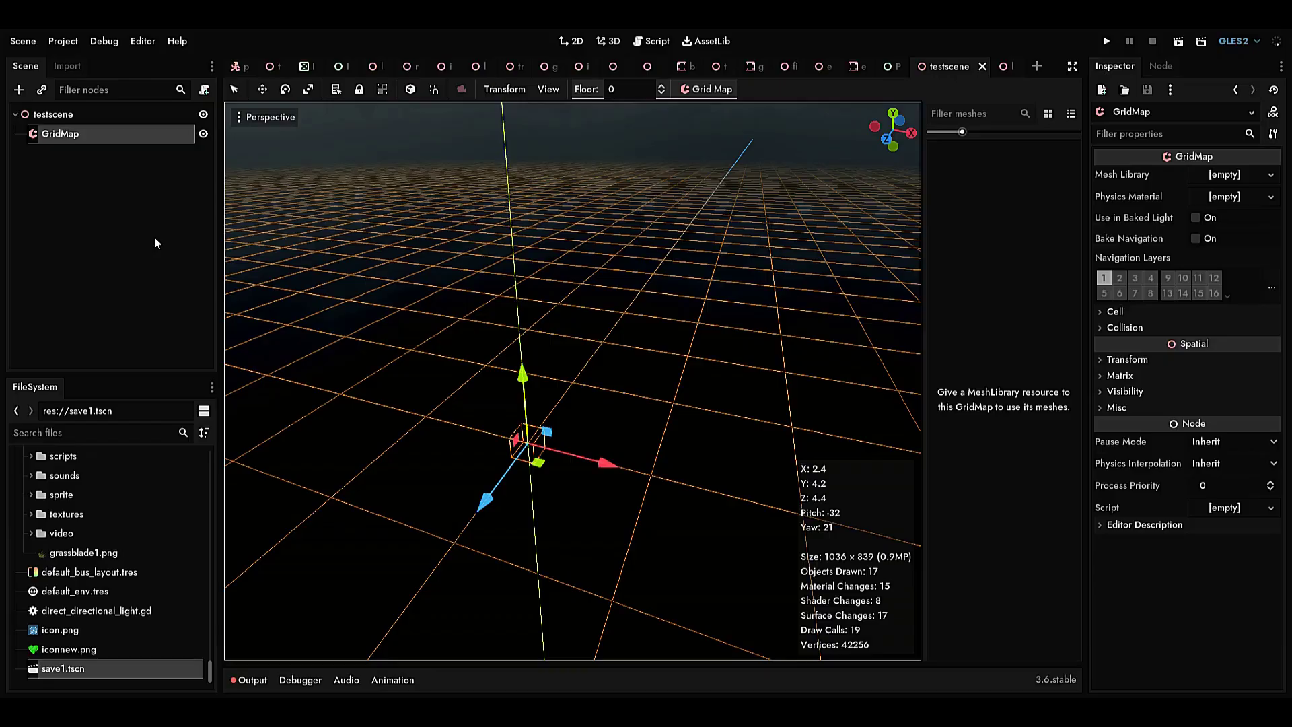
{"action": "left_click", "coordinate": [123, 224]}
{"action": "key", "text": "a"}
{"action": "right_click_drag", "start_coordinate": [431, 290], "coordinate": [464, 318]}
{"action": "key", "text": "d"}
{"action": "key", "text": "w"}
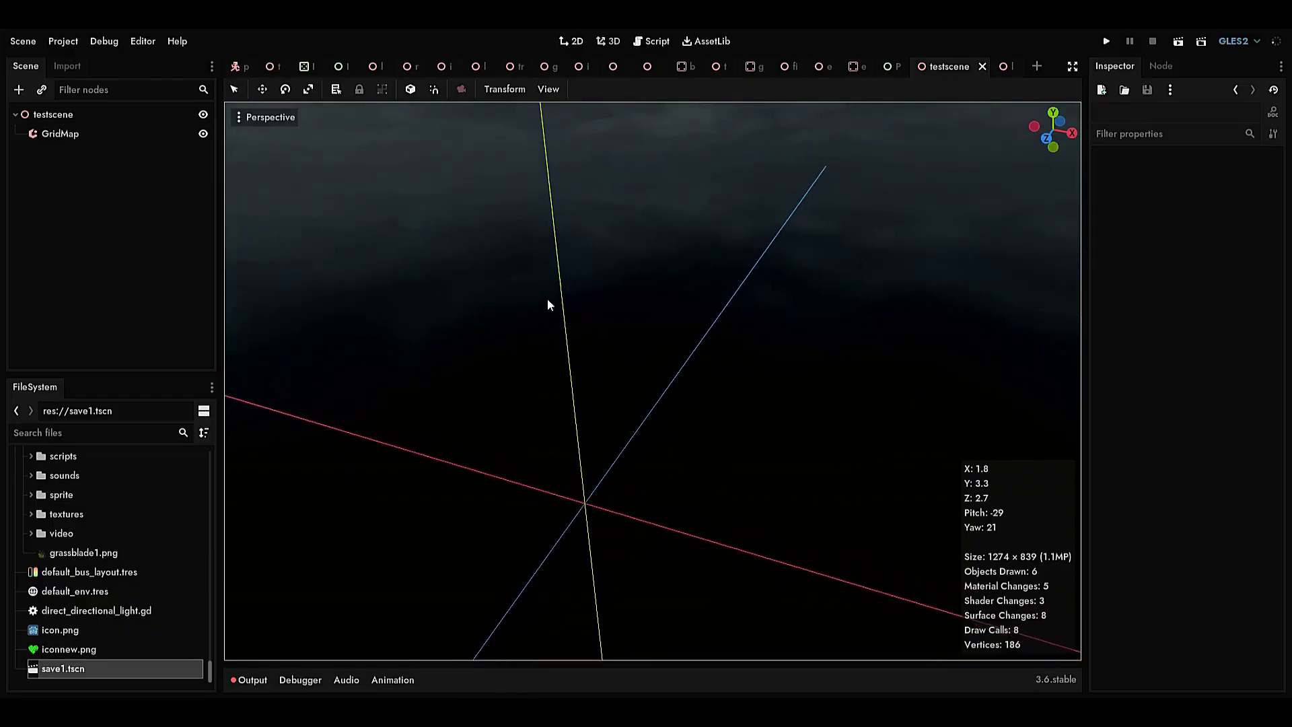
{"action": "left_click", "coordinate": [81, 133]}
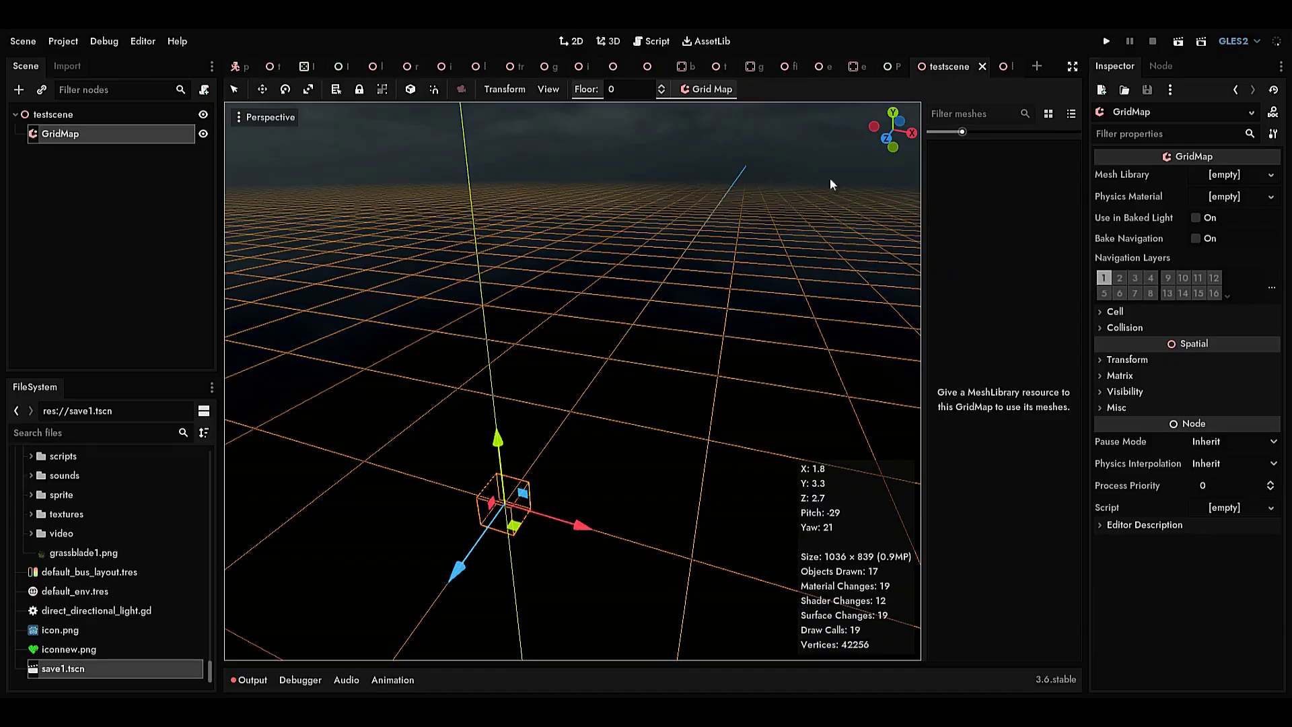
Step: Switch to the levelmeshes scene and select the Wall3 mesh
{"action": "left_click", "coordinate": [164, 214]}
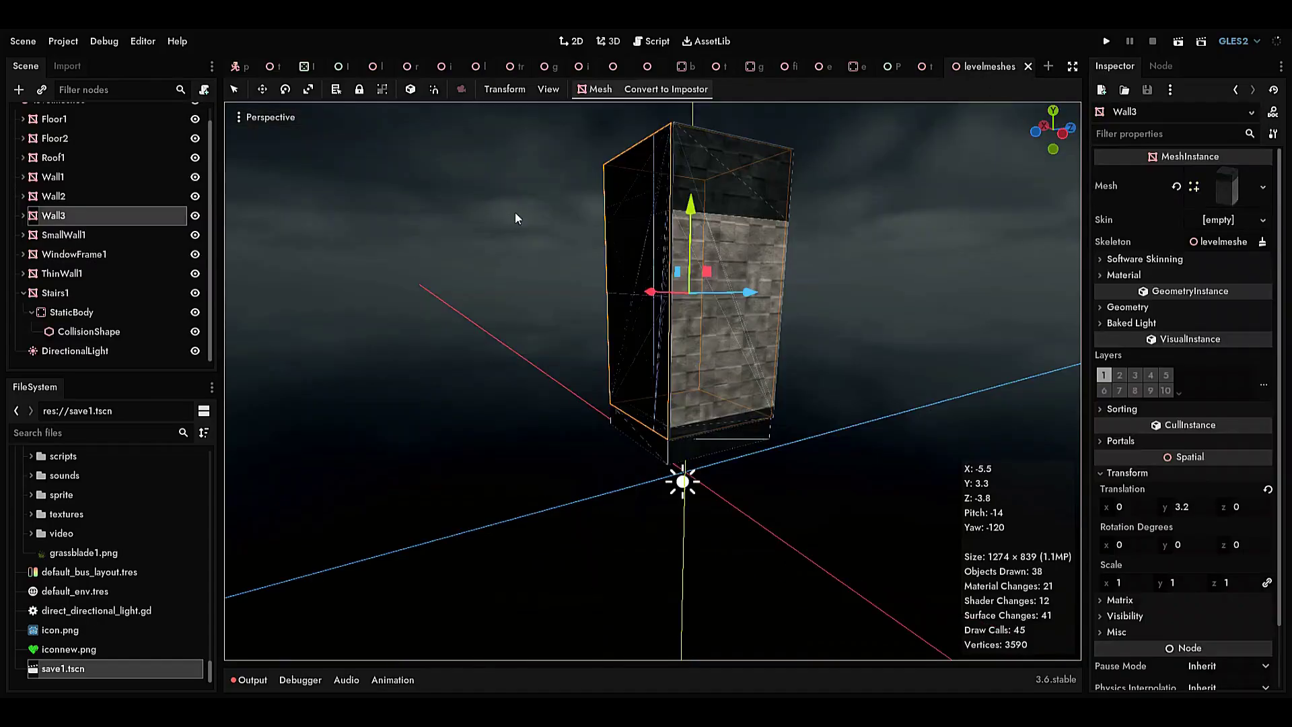
{"action": "right_click_drag", "start_coordinate": [672, 297], "coordinate": [669, 292]}
{"action": "key", "text": "s"}
Step: Try moving Wall2 and ThinWall1 out of the stacked meshes along the Z axis, undoing each move
{"action": "left_click", "coordinate": [116, 198]}
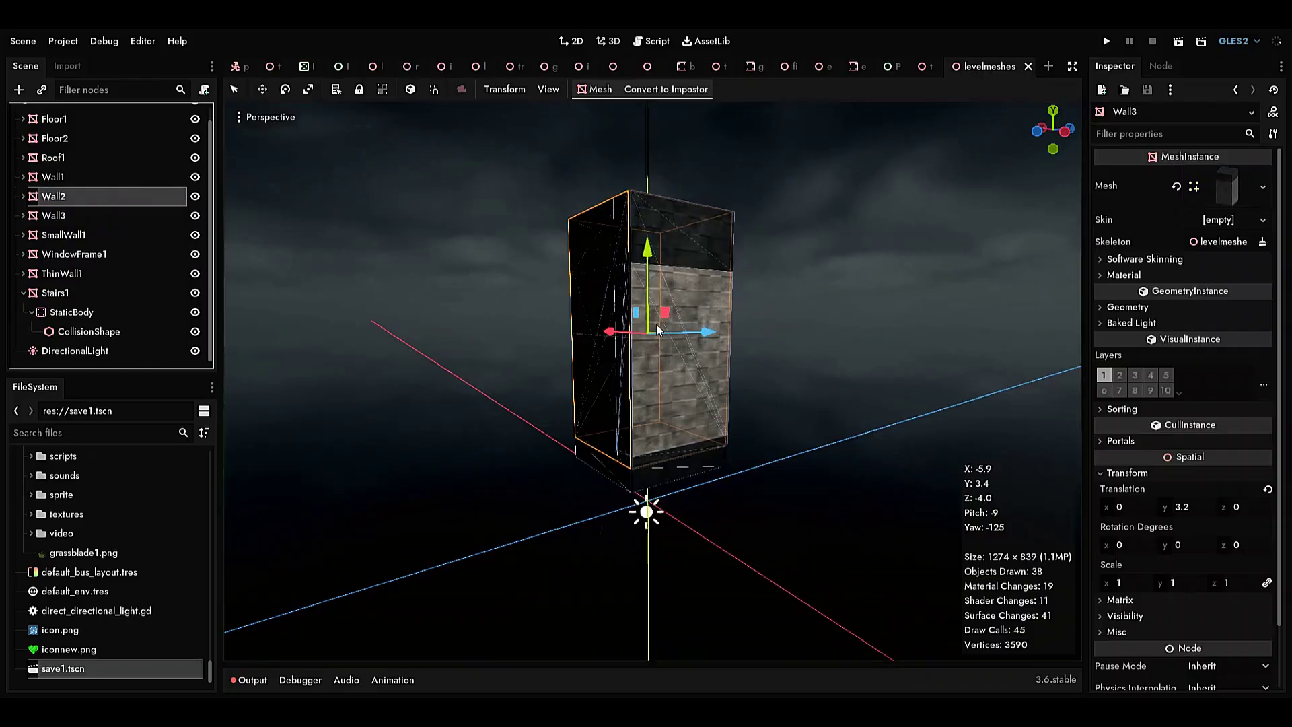
{"action": "left_click_drag", "start_coordinate": [707, 332], "coordinate": [899, 369]}
{"action": "key", "text": "ctrl+z"}
{"action": "left_click", "coordinate": [135, 273]}
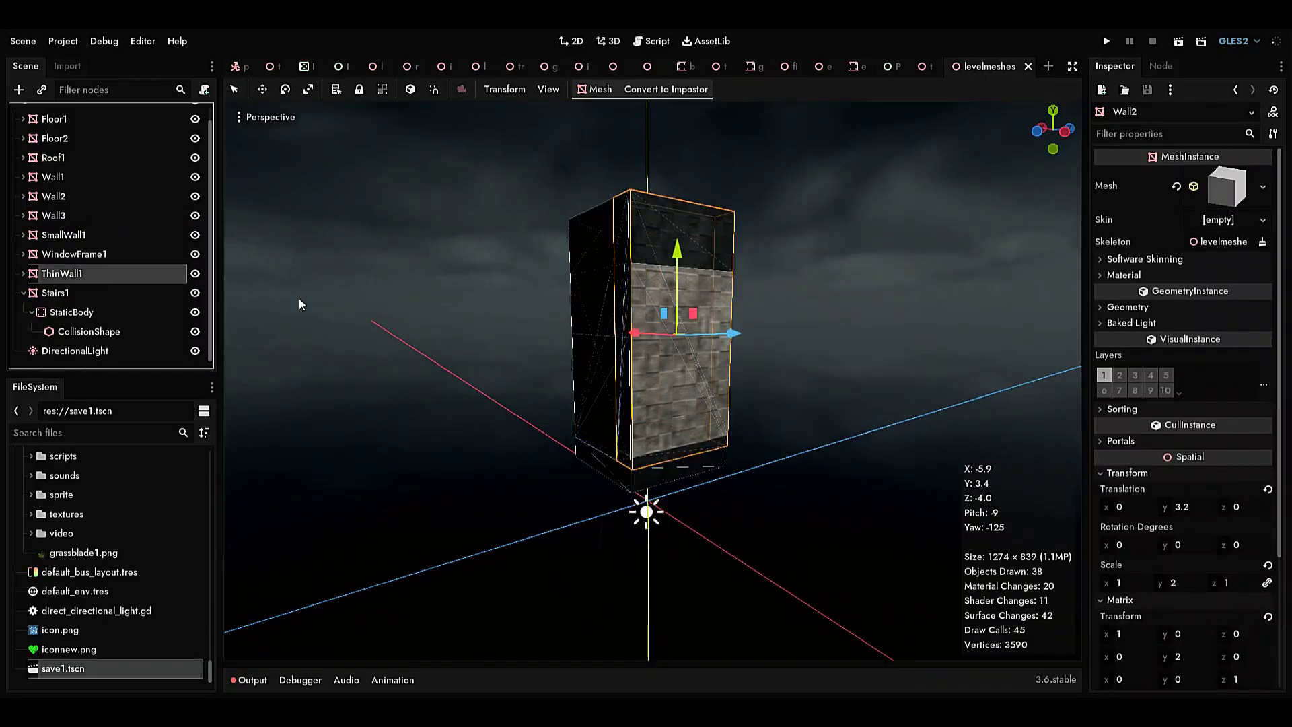
{"action": "left_click_drag", "start_coordinate": [731, 337], "coordinate": [841, 356]}
{"action": "key", "text": "ctrl+z"}
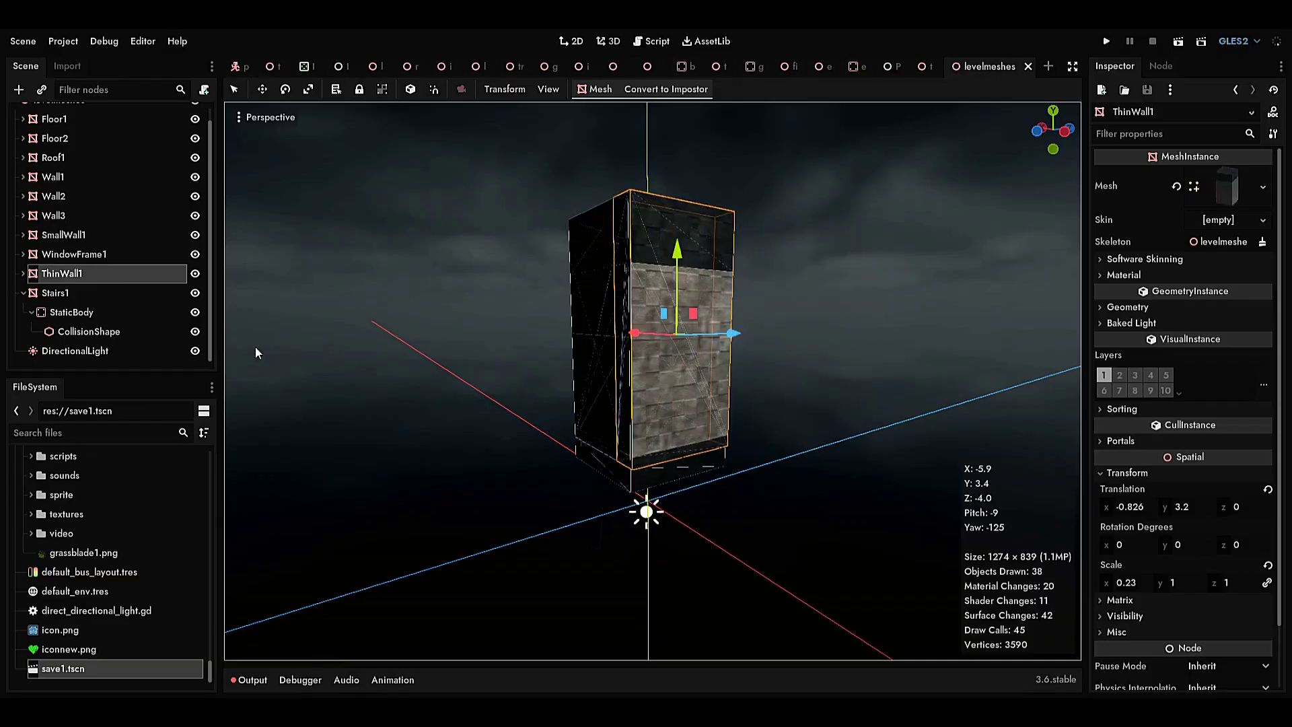
Step: Try moving Floor1 and Floor2 out from under the stacked walls along the Z axis, undoing each move
{"action": "scroll", "coordinate": [105, 243], "scroll_direction": "up", "scroll_amount": 1}
{"action": "left_click", "coordinate": [91, 135]}
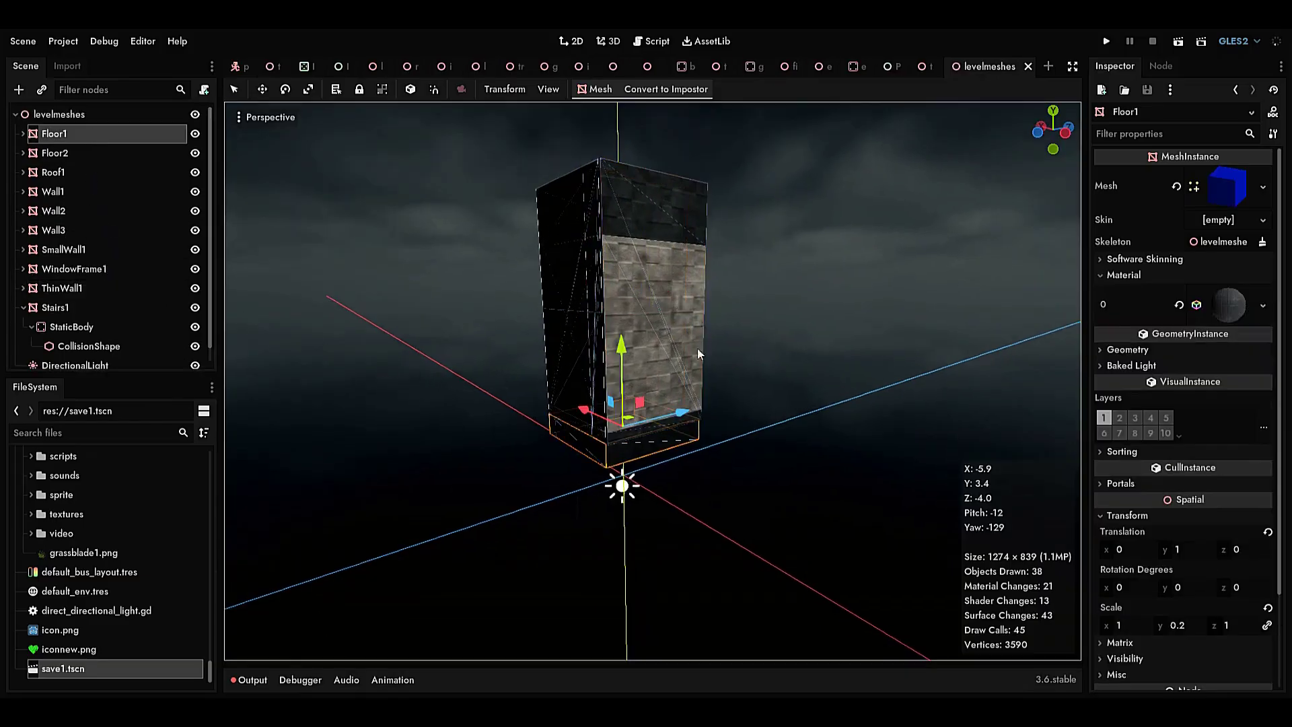
{"action": "left_click_drag", "start_coordinate": [680, 421], "coordinate": [786, 407]}
{"action": "key", "text": "ctrl+z"}
{"action": "left_click", "coordinate": [132, 158]}
{"action": "left_click_drag", "start_coordinate": [680, 408], "coordinate": [794, 401]}
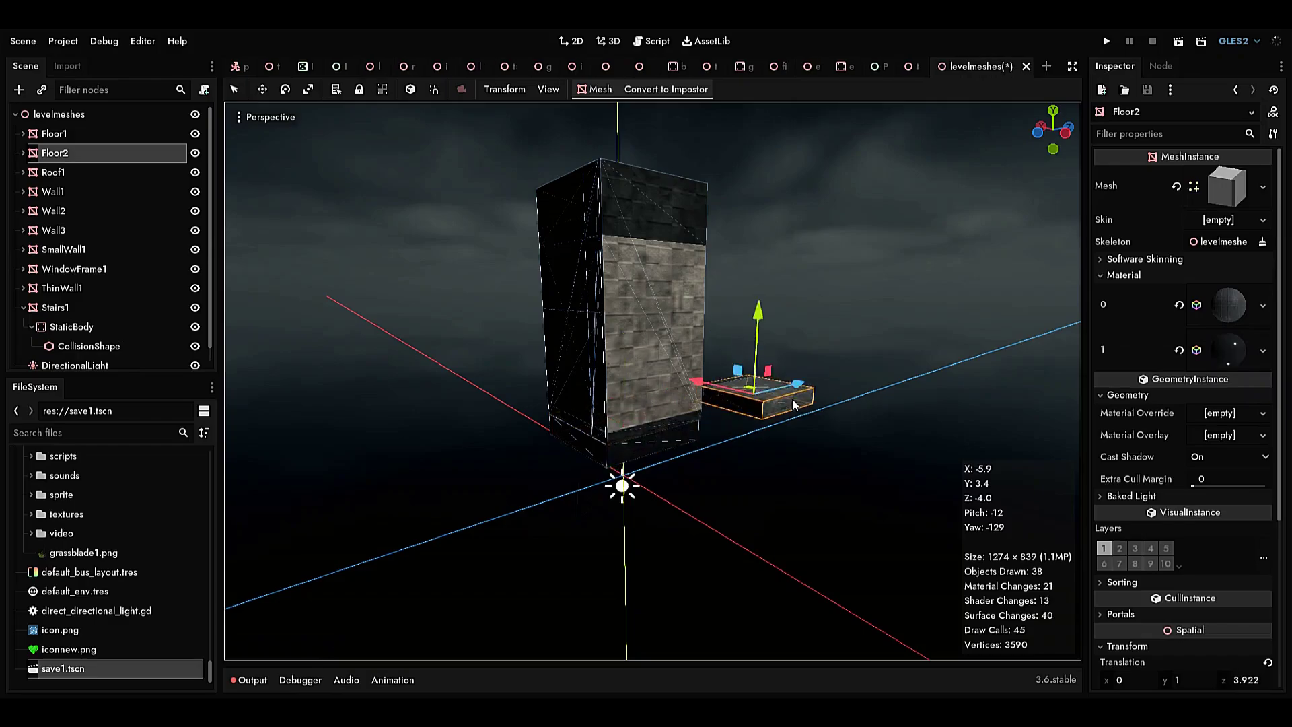
{"action": "key", "text": "ctrl+z"}
Step: Select Roof1, and try moving Wall1 and Wall2 aside along the Z axis, undoing each move
{"action": "left_click", "coordinate": [67, 174]}
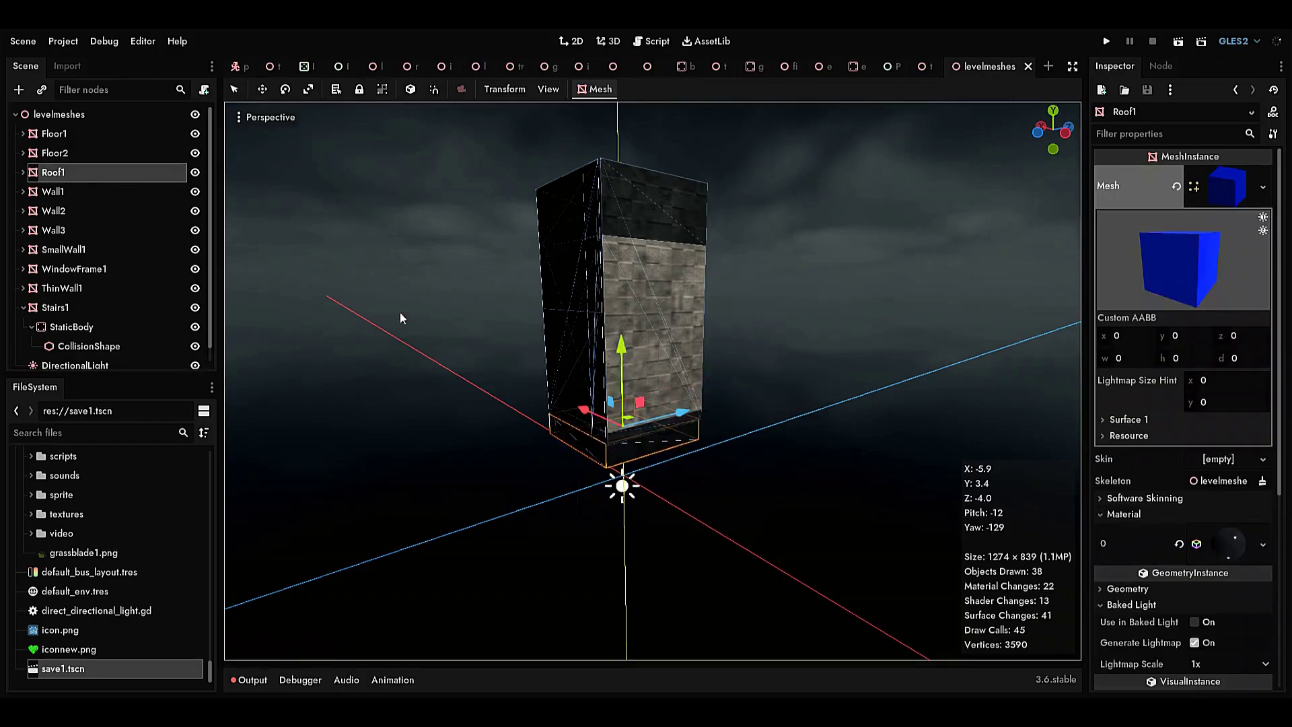
{"action": "left_click", "coordinate": [138, 197]}
{"action": "left_click_drag", "start_coordinate": [679, 310], "coordinate": [817, 312]}
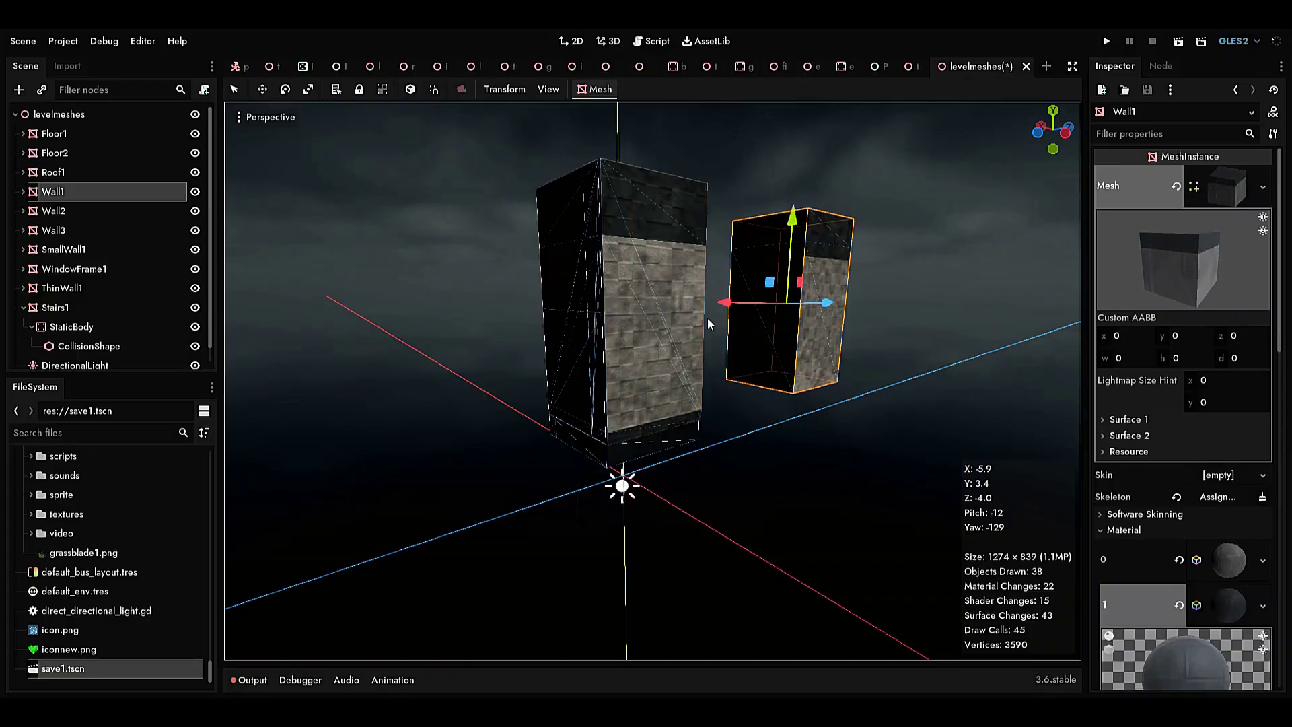
{"action": "key", "text": "ctrl+z"}
{"action": "left_click", "coordinate": [103, 213]}
{"action": "left_click_drag", "start_coordinate": [682, 308], "coordinate": [832, 328]}
{"action": "key", "text": "ctrl+z"}
Step: Examine the stacked wall and floor meshes and their position relative to the scene origin from several angles
{"action": "scroll", "coordinate": [124, 306], "scroll_direction": "down", "scroll_amount": 2}
{"action": "right_click_drag", "start_coordinate": [430, 323], "coordinate": [424, 282]}
{"action": "key", "text": "w"}
{"action": "key", "text": "s"}
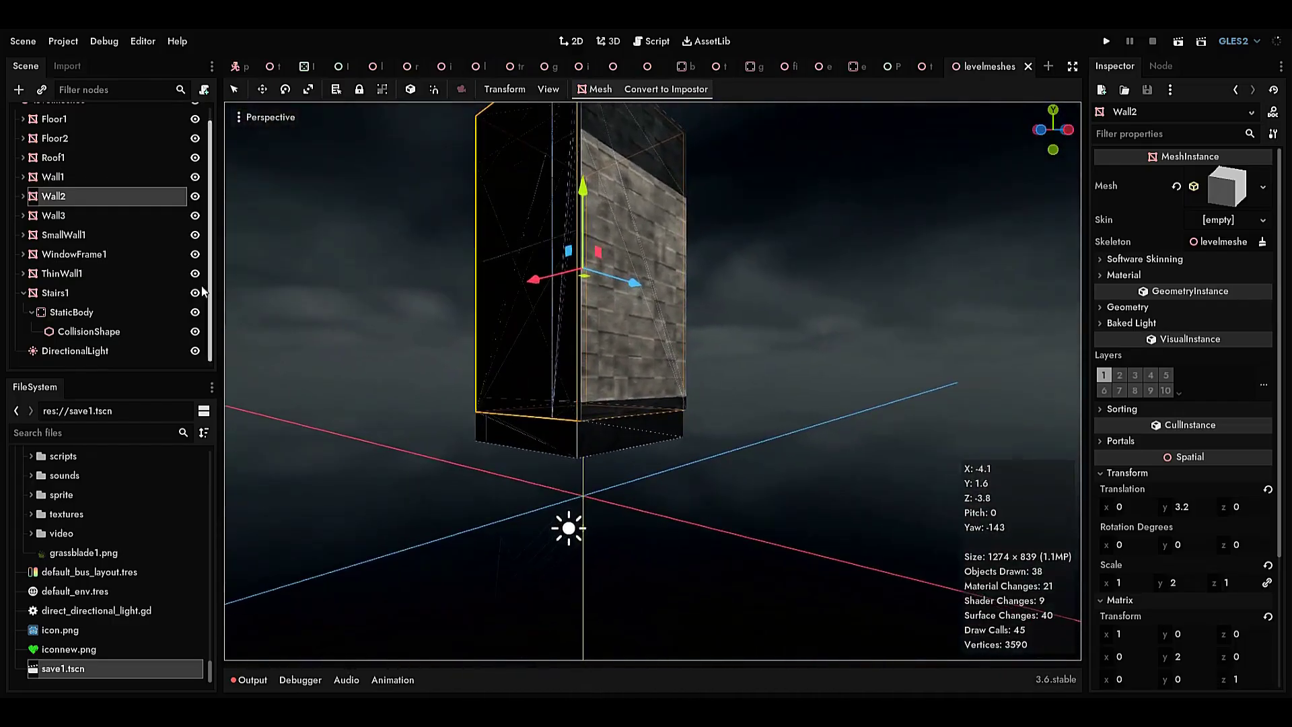
{"action": "double_click", "coordinate": [90, 120]}
{"action": "key", "text": "w"}
{"action": "right_click_drag", "start_coordinate": [538, 336], "coordinate": [442, 312]}
{"action": "key", "text": "d"}
{"action": "key", "text": "w"}
{"action": "key", "text": "s"}
{"action": "key", "text": "w"}
{"action": "key", "text": "a"}
{"action": "key", "text": "s"}
{"action": "key", "text": "w"}
{"action": "key", "text": "s"}
{"action": "key", "text": "w"}
{"action": "key", "text": "s"}
{"action": "key", "text": "w"}
{"action": "left_click", "coordinate": [572, 303]}
{"action": "right_click_drag", "start_coordinate": [572, 303], "coordinate": [679, 290]}
{"action": "key", "text": "w"}
{"action": "key", "text": "s"}
{"action": "mouse_move", "coordinate": [693, 337]}
{"action": "right_mouse_down"}
{"action": "mouse_move", "coordinate": [680, 320]}
{"action": "mouse_move", "coordinate": [671, 338]}
{"action": "right_mouse_up"}
{"action": "key", "text": "d"}
{"action": "key", "text": "w"}
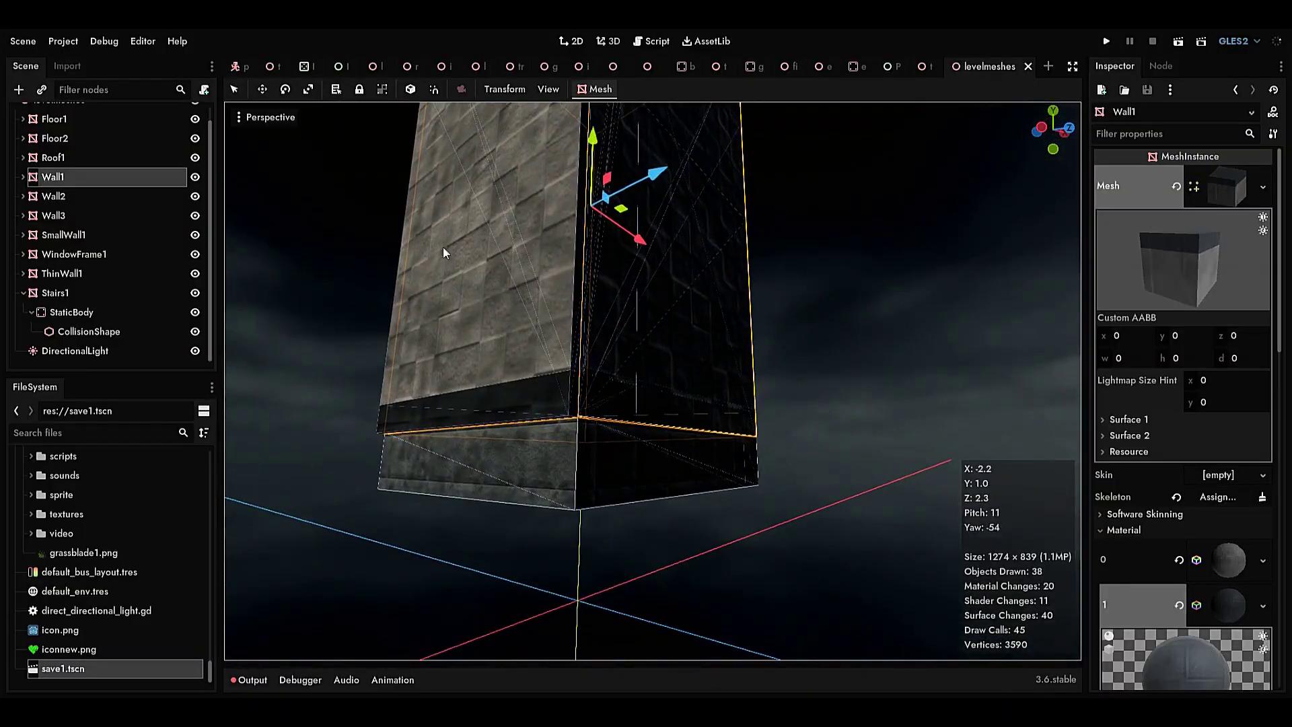
{"action": "key", "text": "d"}
{"action": "right_click_drag", "start_coordinate": [443, 253], "coordinate": [636, 309]}
{"action": "key", "text": "w"}
{"action": "key", "text": "s"}
{"action": "key", "text": "a"}
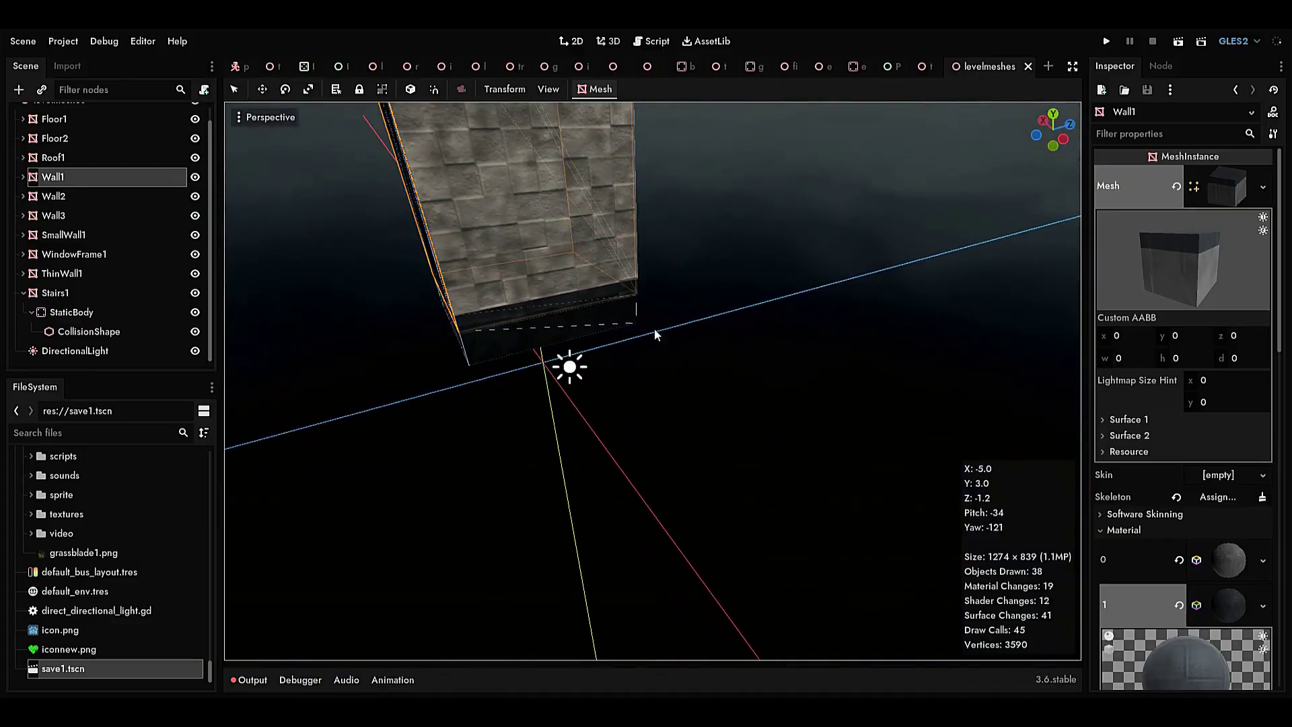
{"action": "key", "text": "s"}
{"action": "right_click_drag", "start_coordinate": [576, 368], "coordinate": [639, 348]}
{"action": "key", "text": "a"}
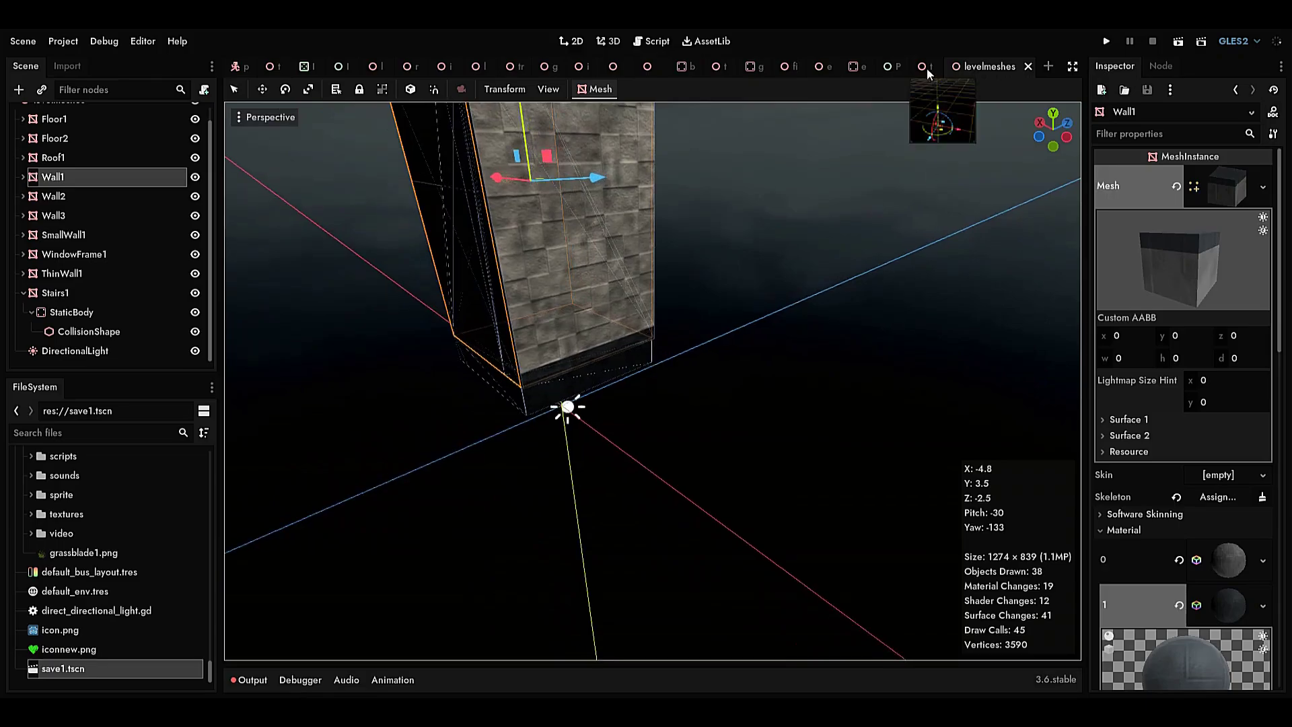
Step: Inspect the levelmeshes root and the StaticBody and CollisionShape children of the Stairs1, ThinWall1 and WindowFrame1 meshes
{"action": "scroll", "coordinate": [82, 121], "scroll_direction": "up", "scroll_amount": 1}
{"action": "left_click", "coordinate": [83, 120]}
{"action": "scroll", "coordinate": [101, 196], "scroll_direction": "down", "scroll_amount": 1}
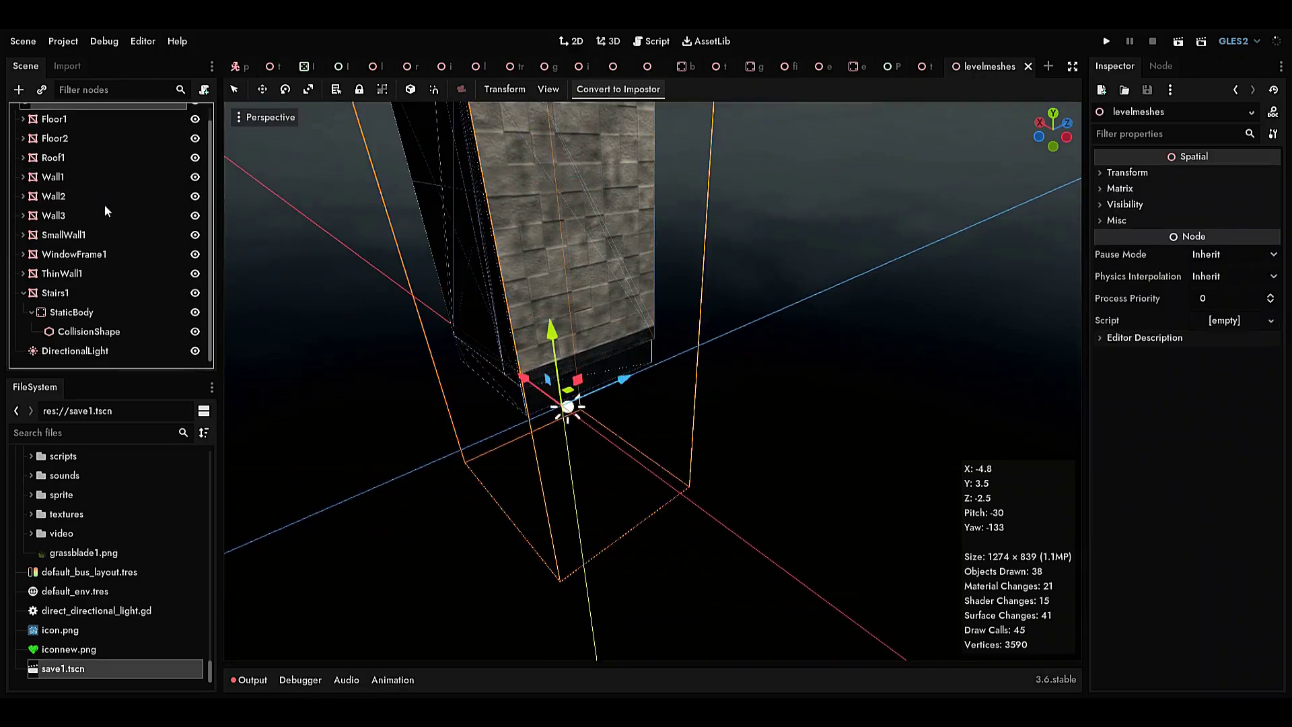
{"action": "left_click", "coordinate": [75, 313]}
{"action": "left_click", "coordinate": [22, 273]}
{"action": "left_click", "coordinate": [59, 294]}
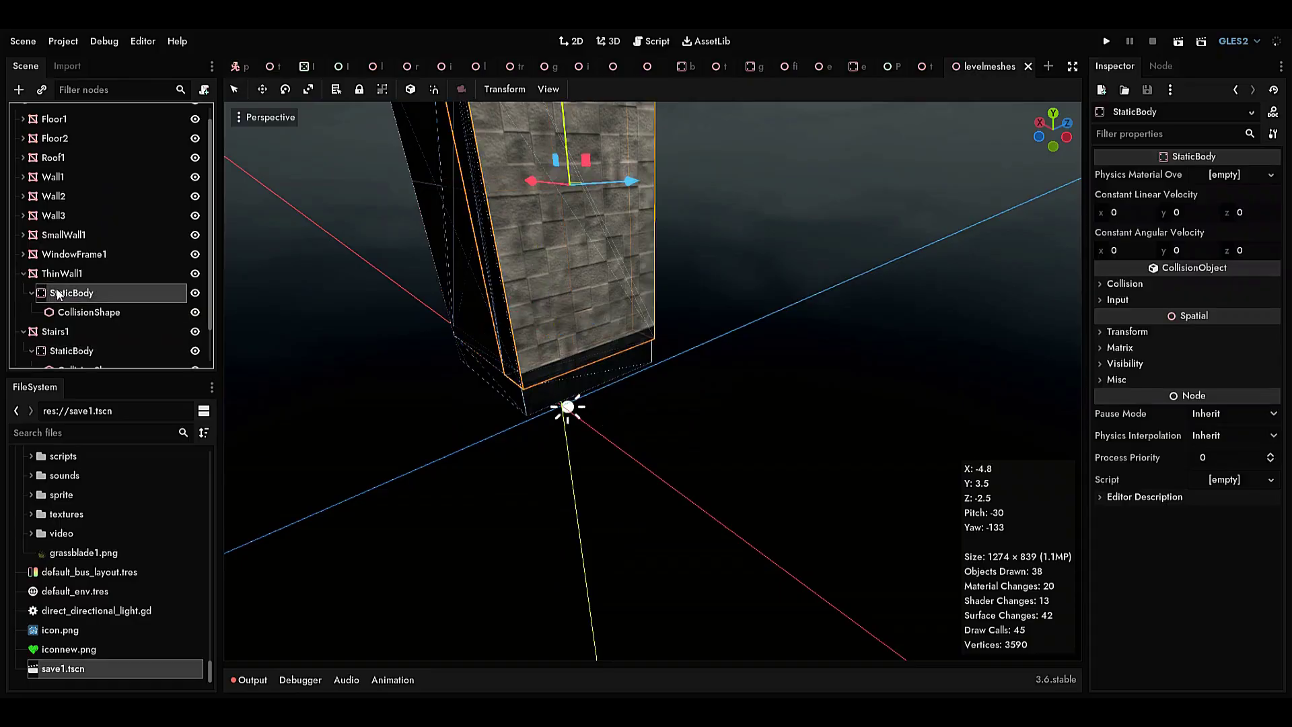
{"action": "left_click", "coordinate": [23, 254]}
{"action": "double_click", "coordinate": [101, 273]}
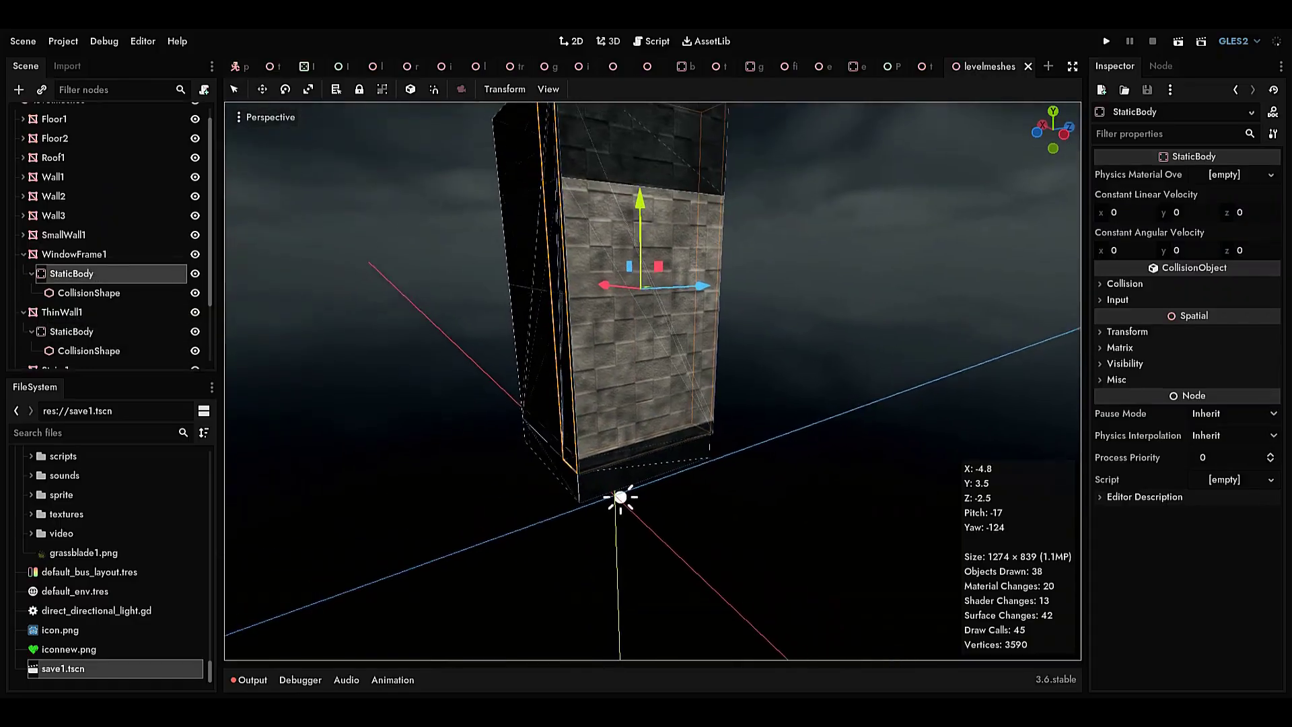
{"action": "left_click", "coordinate": [23, 254]}
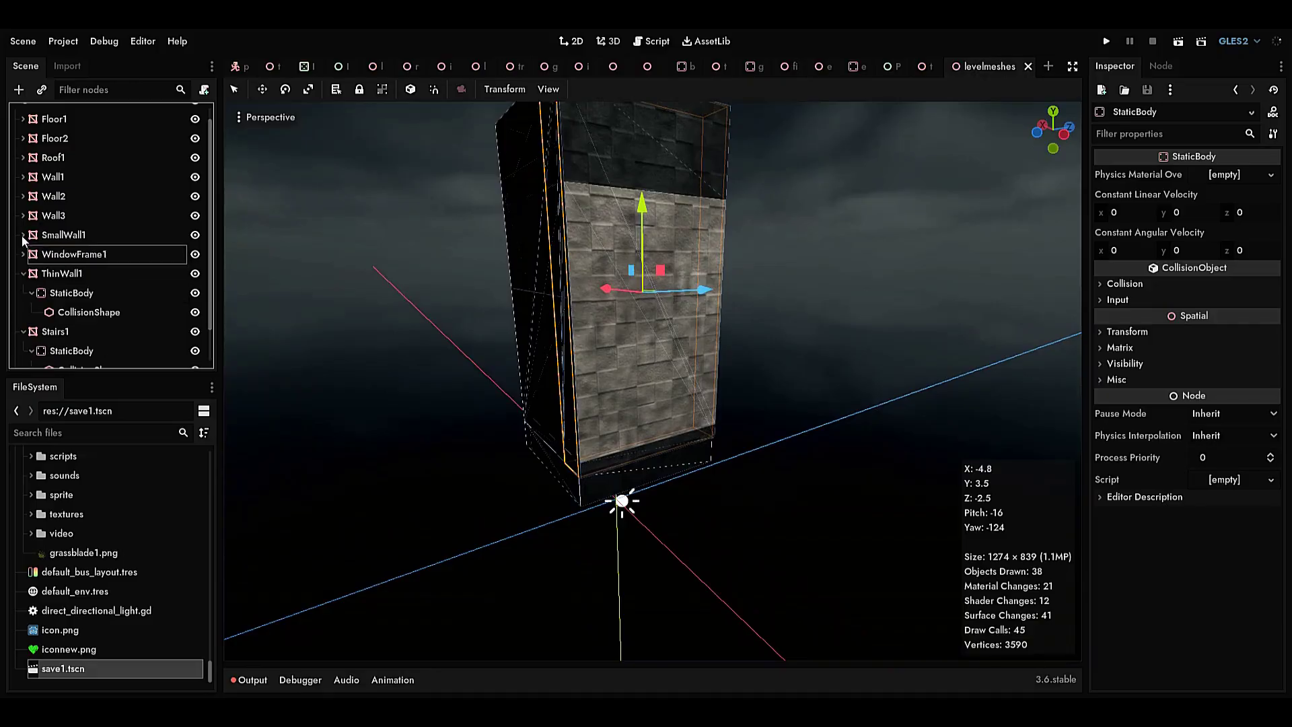
Step: Convert the levelmeshes scene to a mesh library with Apply MeshInstance Transforms enabled
{"action": "left_click", "coordinate": [33, 43]}
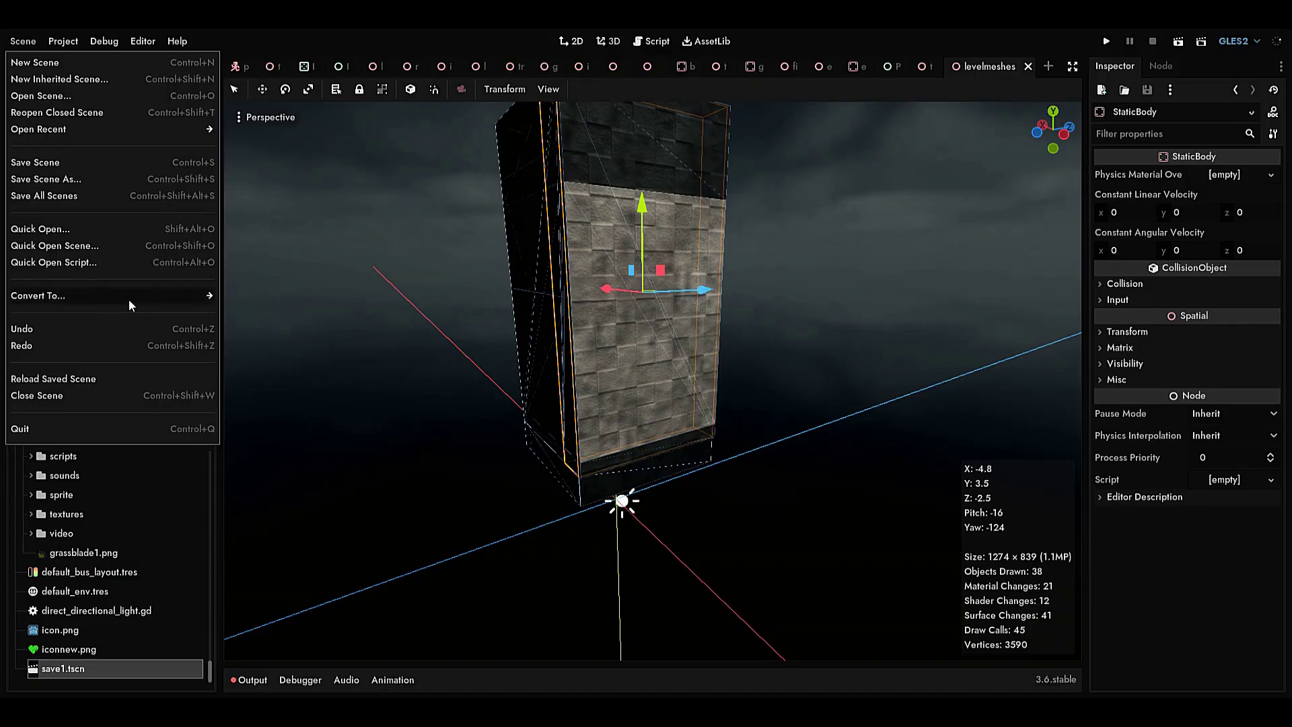
{"action": "mouse_move", "coordinate": [153, 297]}
{"action": "left_click", "coordinate": [252, 297]}
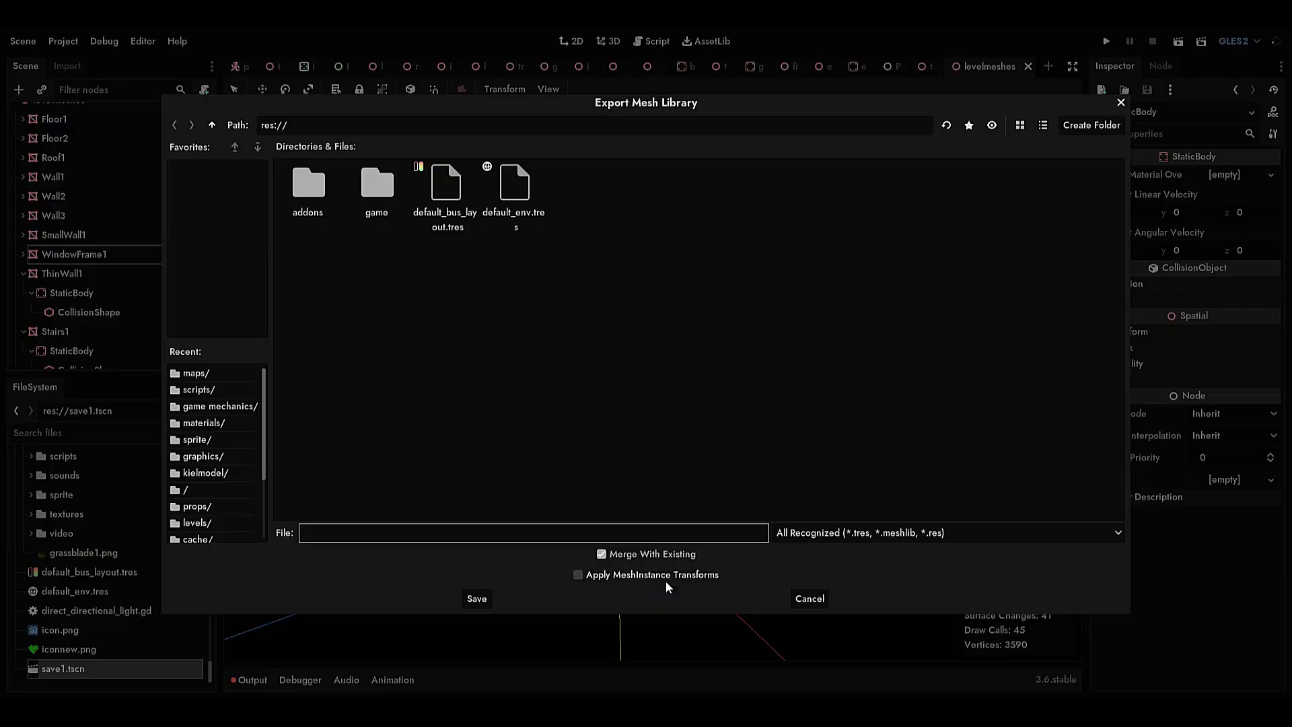
{"action": "left_click", "coordinate": [577, 575]}
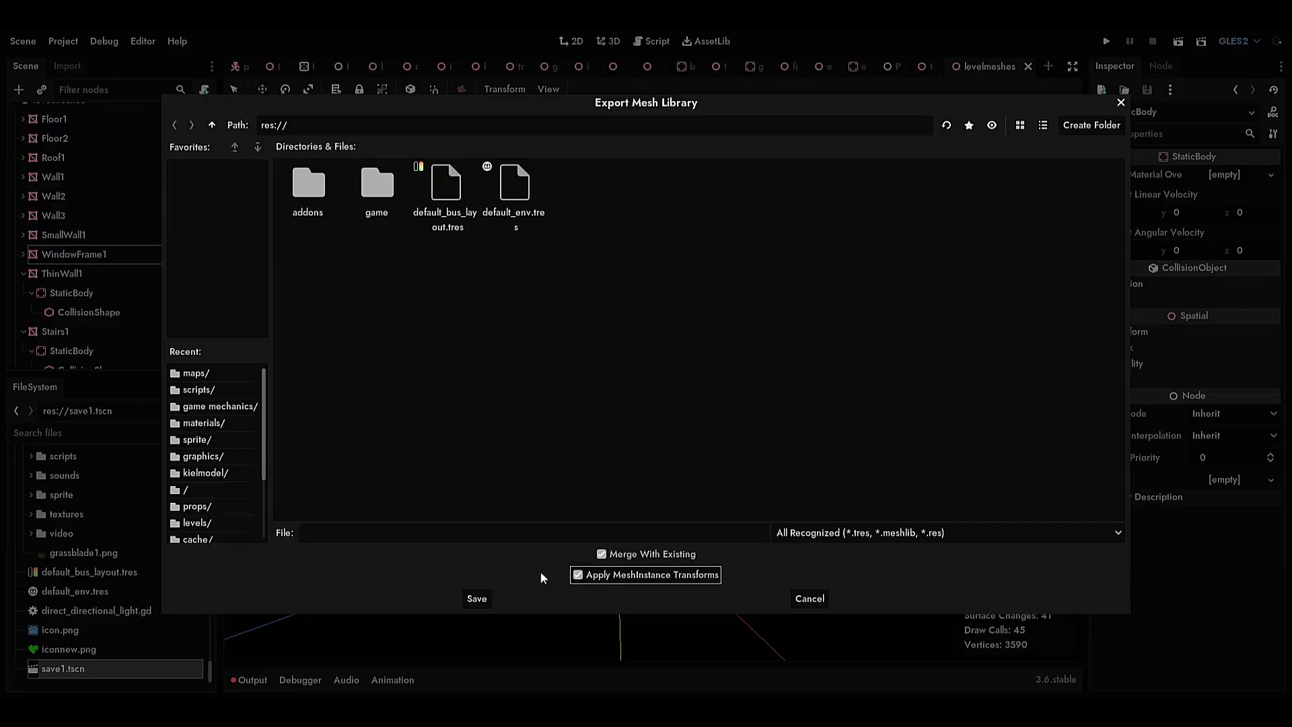
{"action": "left_click", "coordinate": [471, 599]}
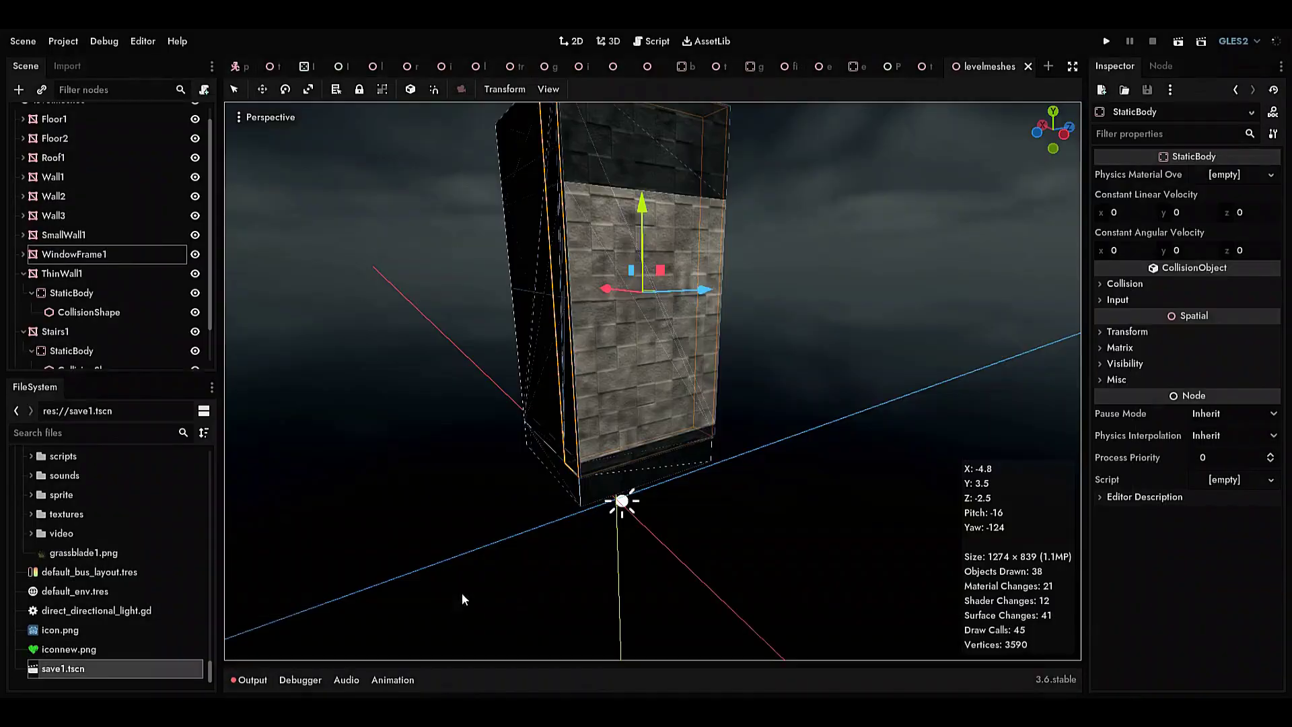
Step: Return to testscene, select its GridMap node and open the Mesh Library options
{"action": "left_click", "coordinate": [924, 67]}
{"action": "left_click", "coordinate": [173, 138]}
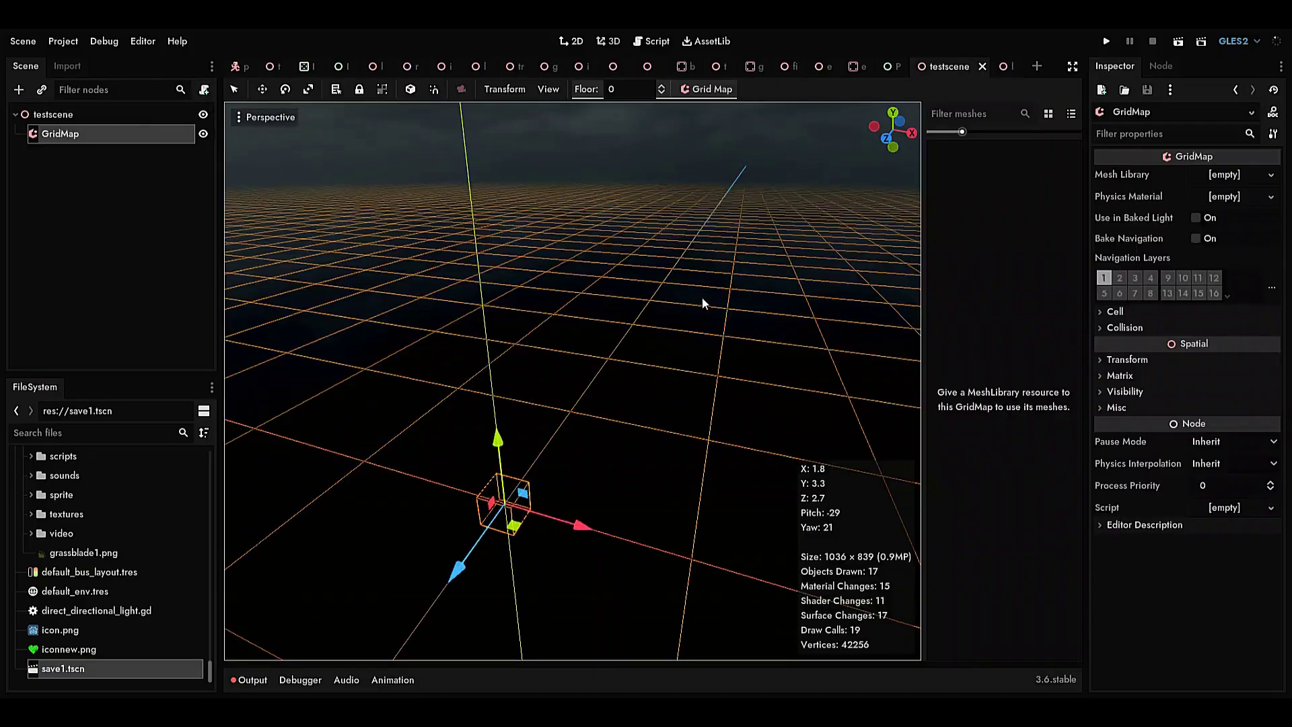
{"action": "left_click", "coordinate": [1217, 180]}
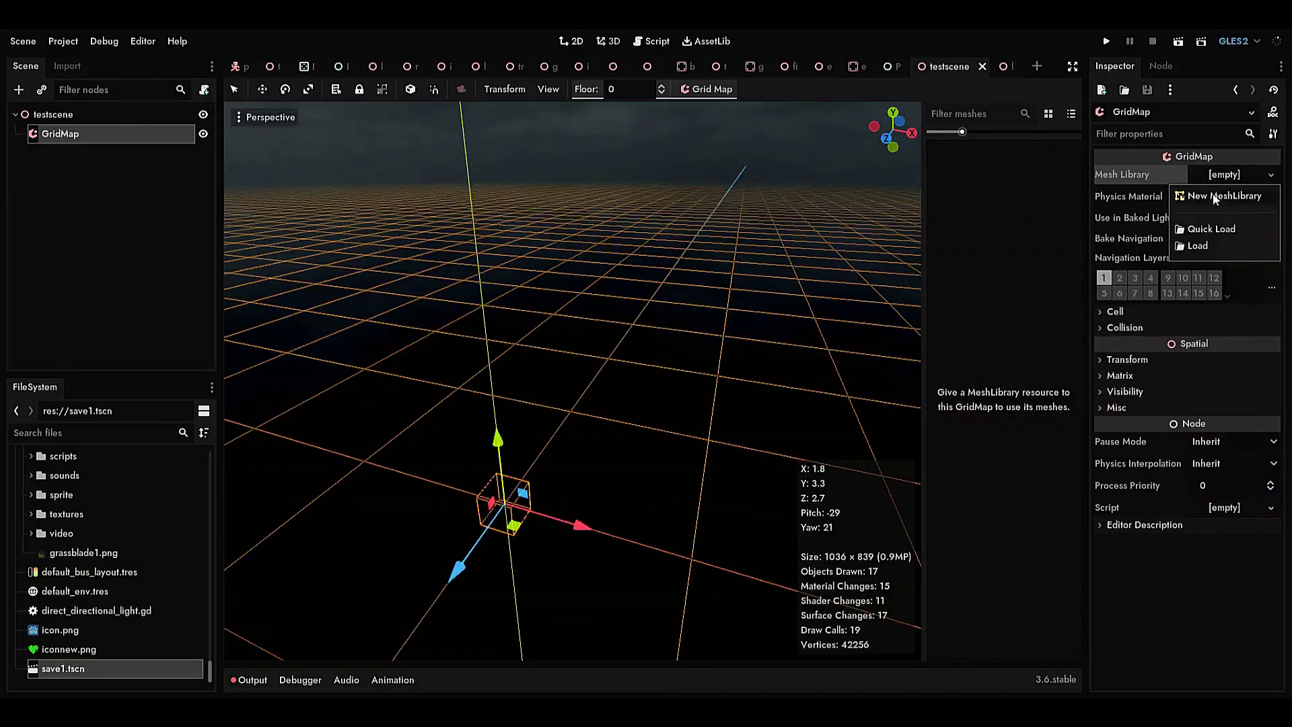
Step: Search the project files for "level" and assign levelchunks1.tres as the GridMap's mesh library
{"action": "left_click", "coordinate": [66, 437]}
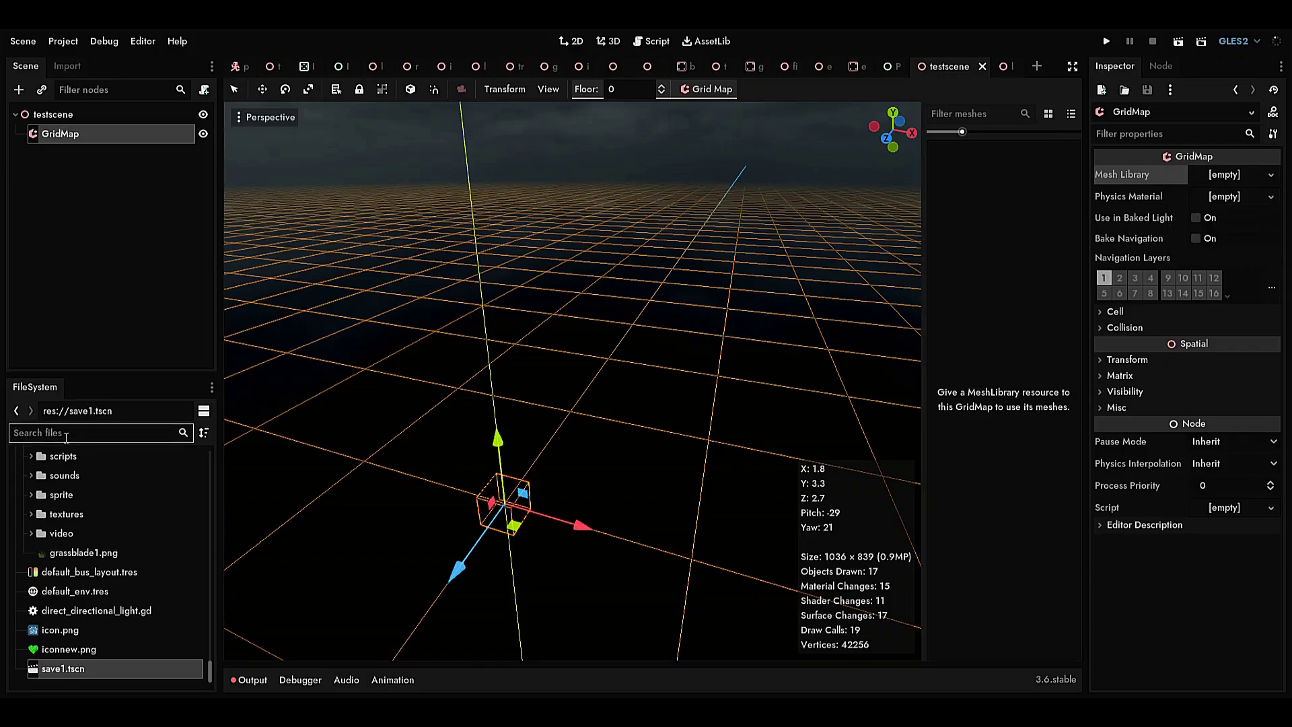
{"action": "type", "text": "levedl"}
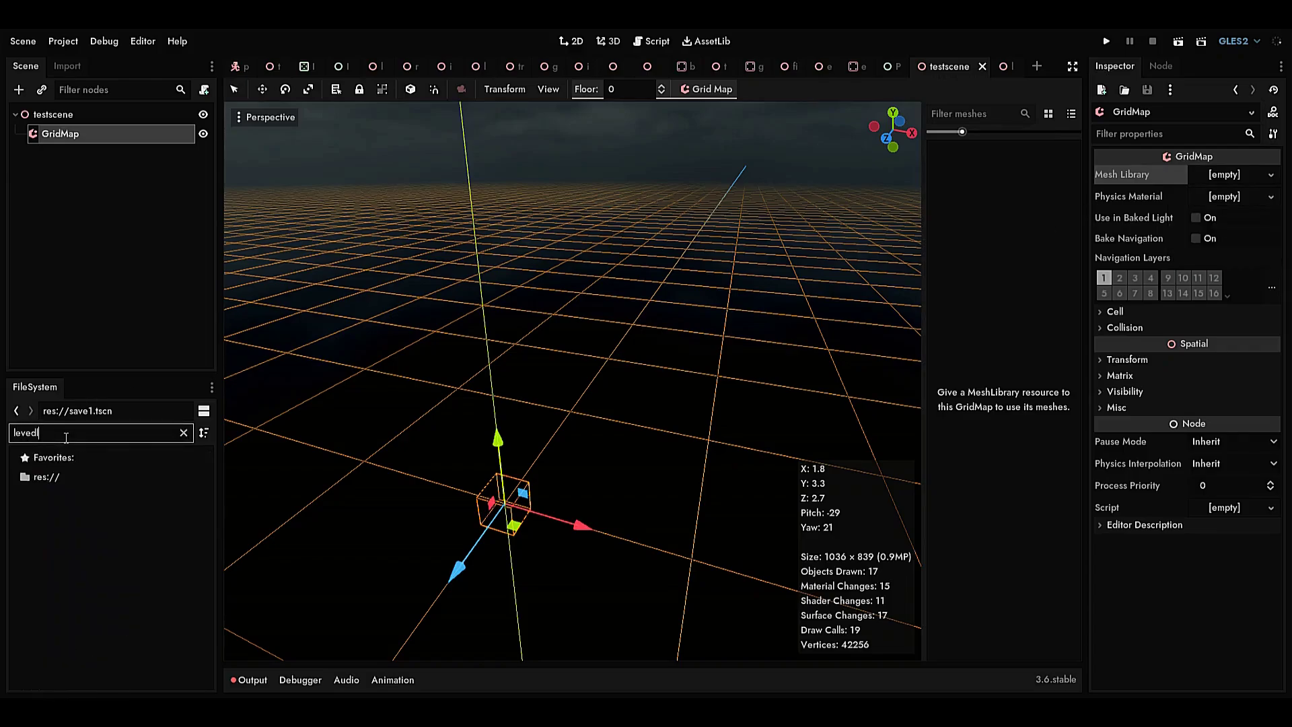
{"action": "key", "text": "BackSpace"}
{"action": "key", "text": "BackSpace"}
{"action": "type", "text": "l"}
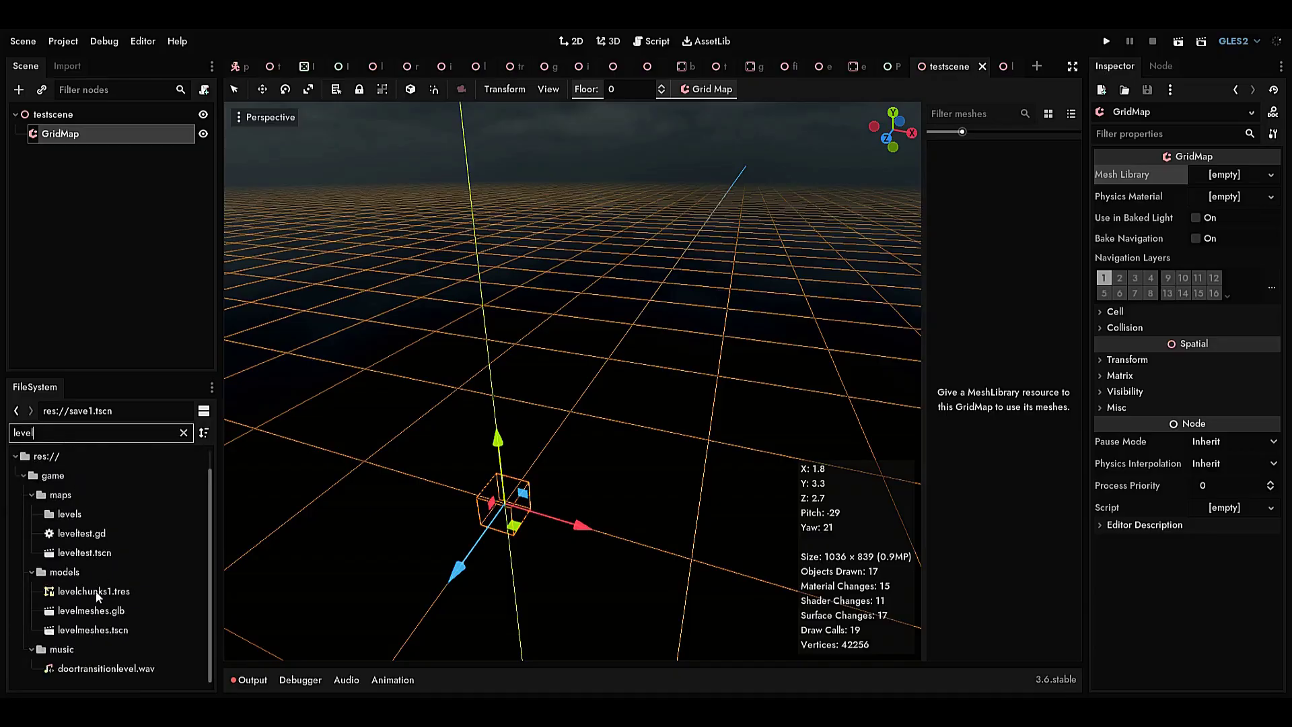
{"action": "left_click_drag", "start_coordinate": [98, 596], "coordinate": [1198, 179]}
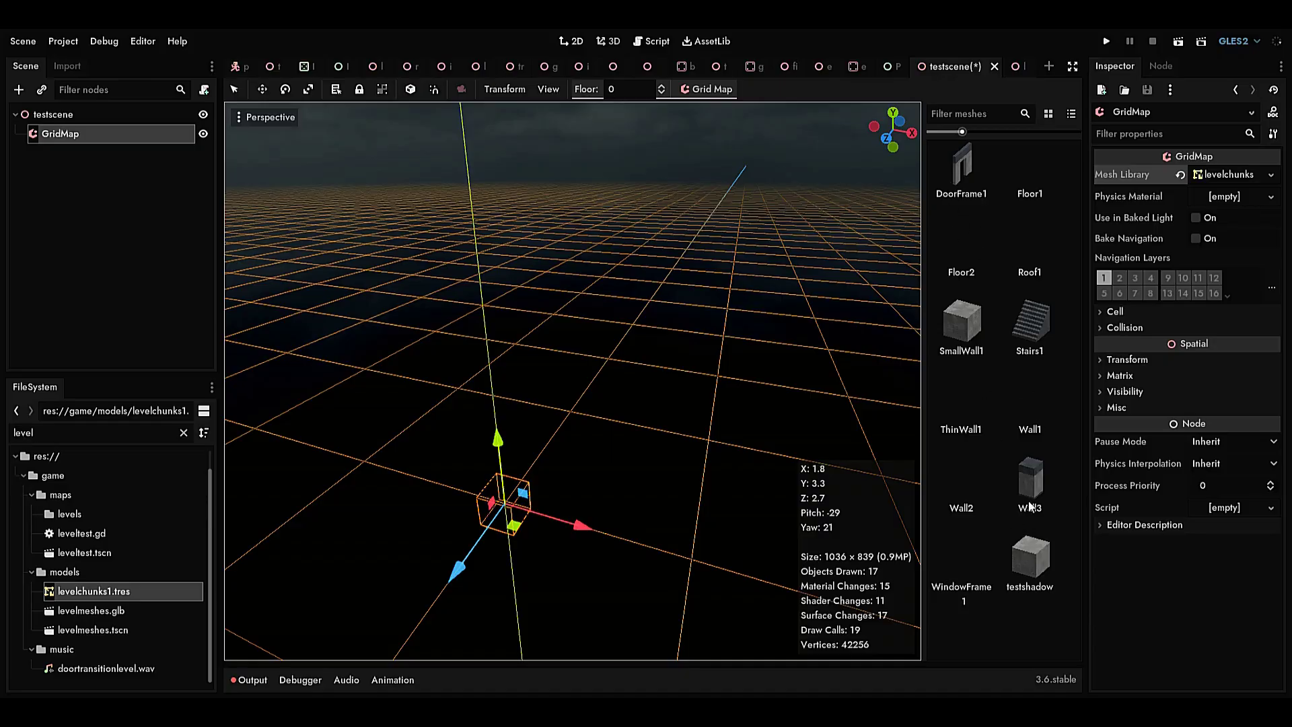
Step: Preview the floor meshes in the library and choose Floor1 as the GridMap tile to place
{"action": "left_click", "coordinate": [1024, 176]}
{"action": "left_click", "coordinate": [994, 244]}
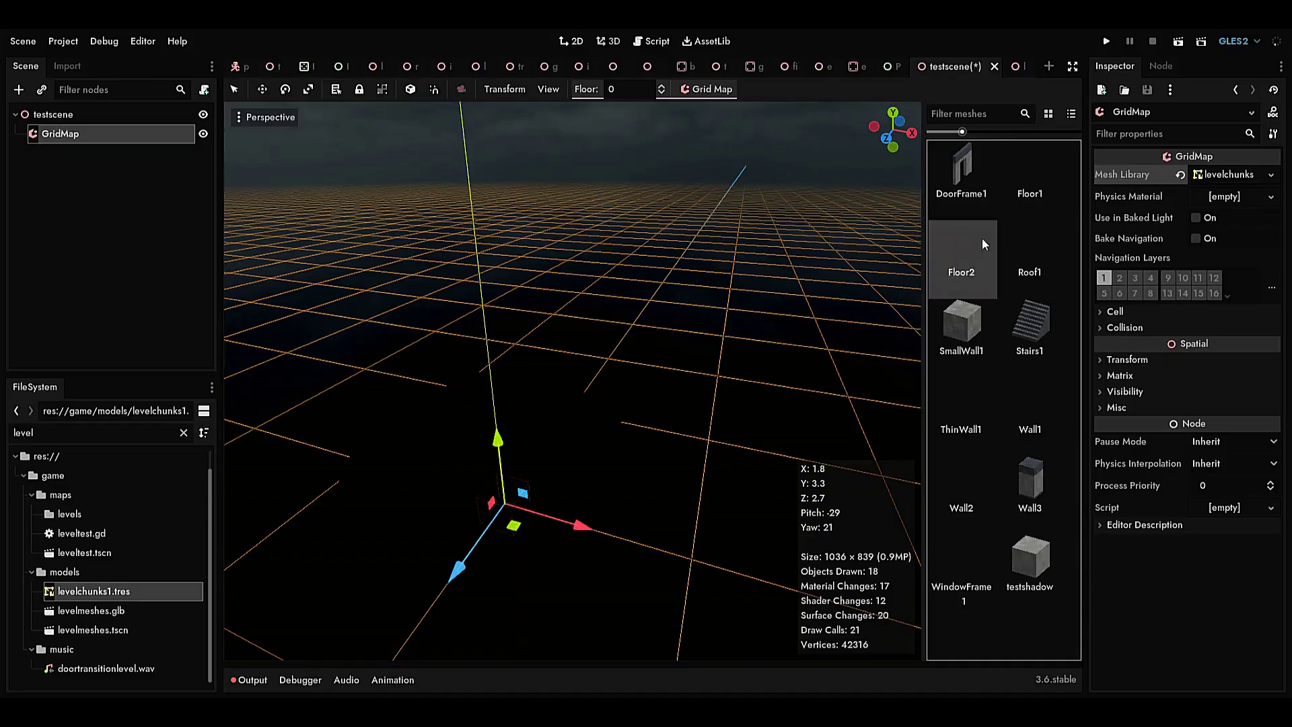
{"action": "left_click", "coordinate": [1020, 185]}
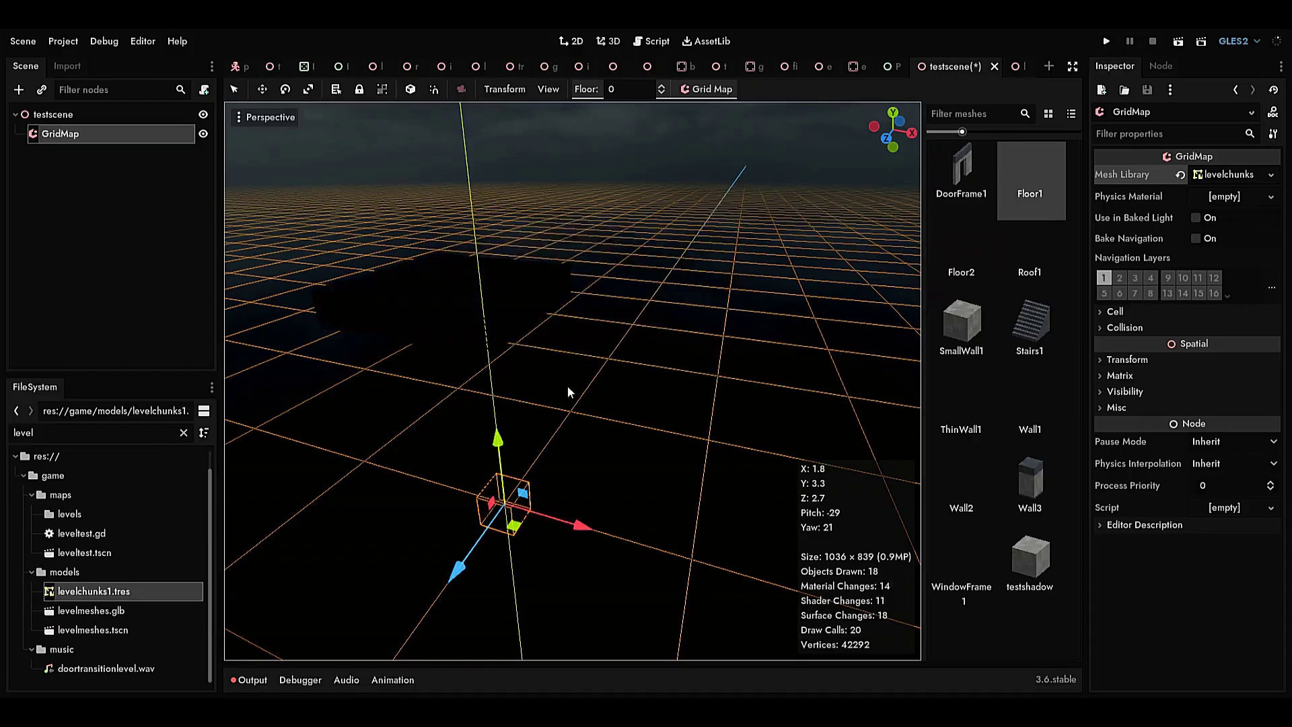
{"action": "scroll", "coordinate": [596, 405], "scroll_direction": "down", "scroll_amount": 5}
{"action": "scroll", "coordinate": [596, 406], "scroll_direction": "down", "scroll_amount": 2}
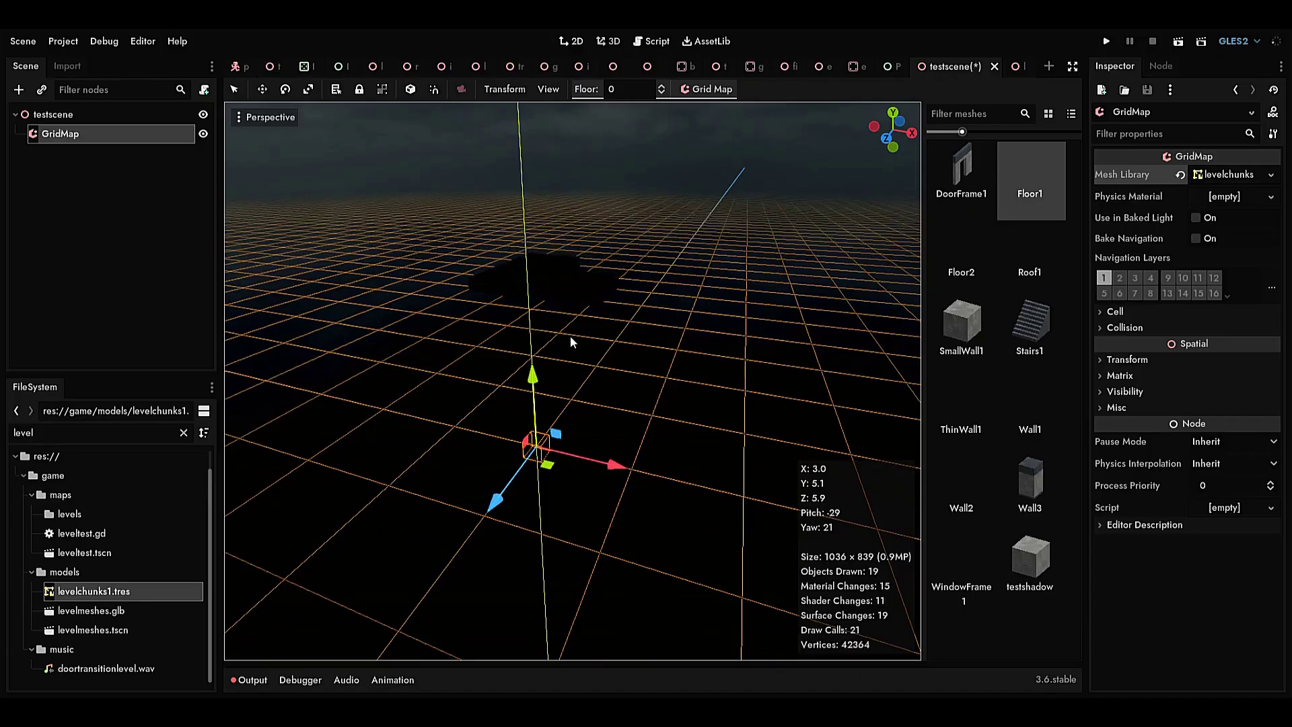
Step: Add a DirectionalLight under the testscene root and rotate it so that it lights the tiles
{"action": "left_click", "coordinate": [94, 113]}
{"action": "key", "text": "ctrl+a"}
{"action": "type", "text": "direc"}
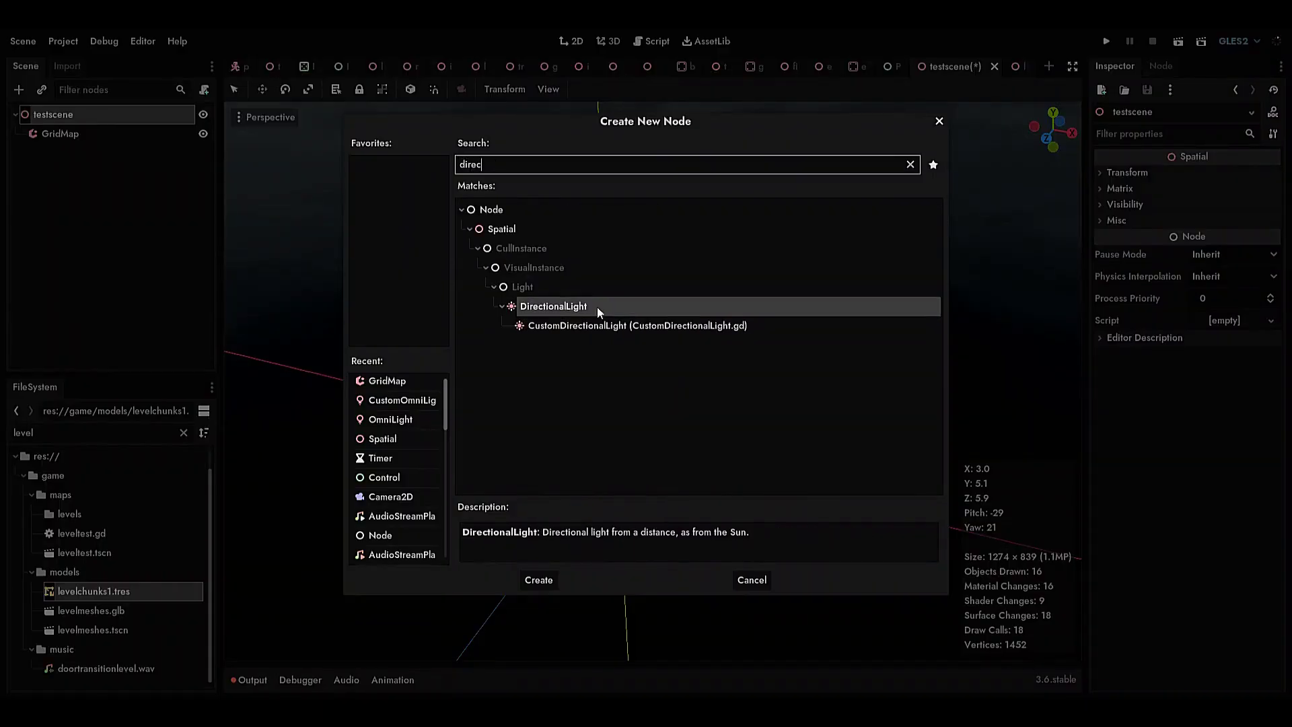
{"action": "double_click", "coordinate": [597, 312]}
{"action": "left_click", "coordinate": [285, 88]}
{"action": "left_click_drag", "start_coordinate": [591, 430], "coordinate": [603, 399]}
Step: Paint a rectangular patch of Floor1 tiles with the GridMap on grid floor -1
{"action": "left_click", "coordinate": [62, 134]}
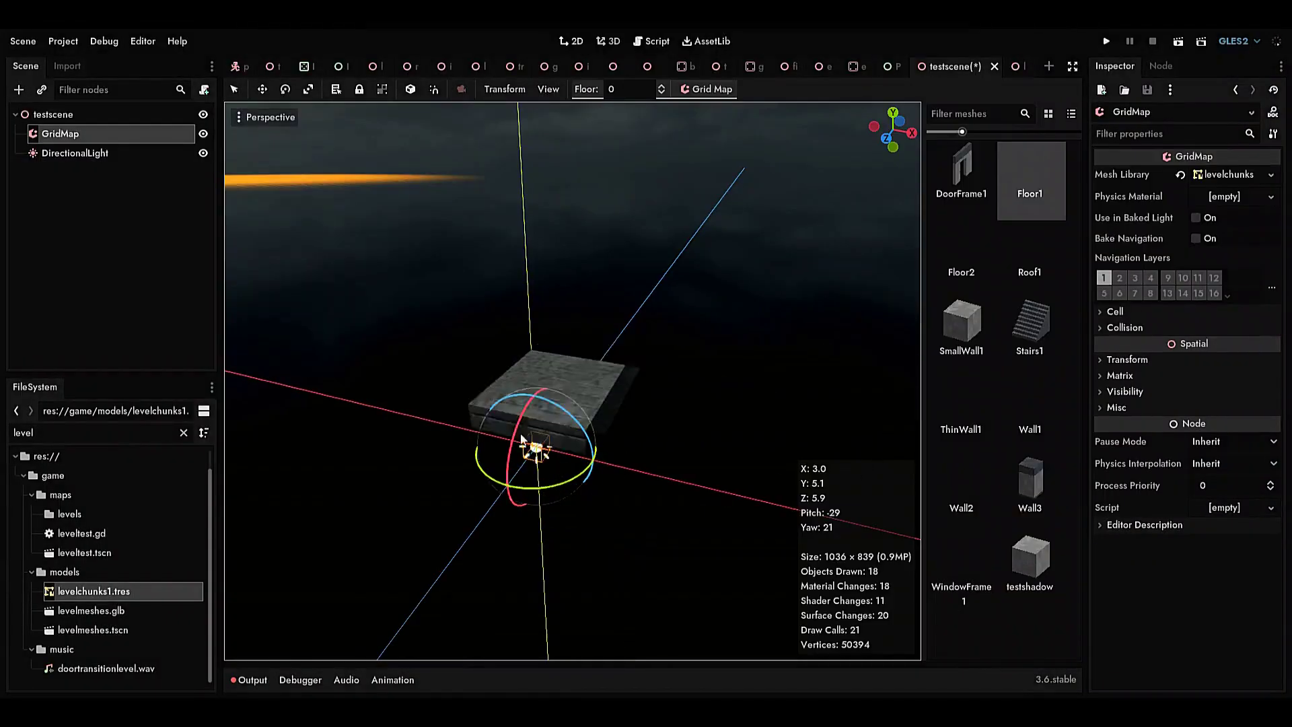
{"action": "left_click", "coordinate": [962, 259]}
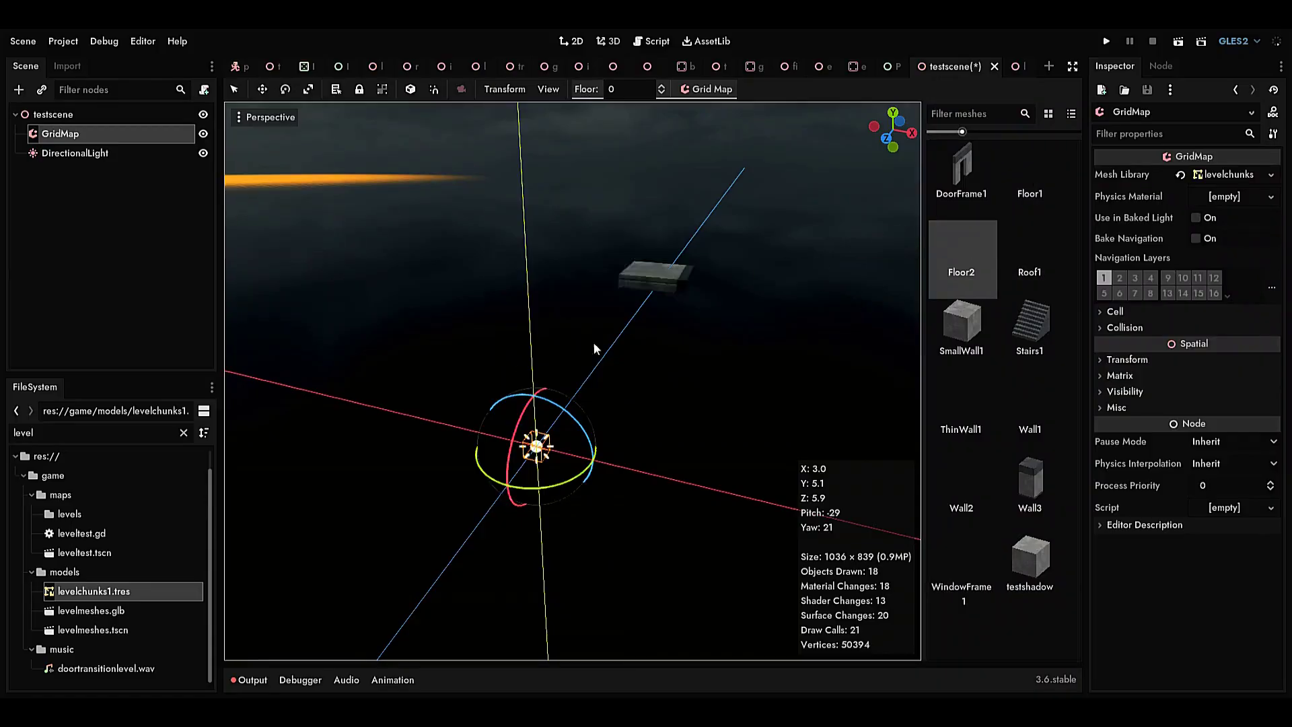
{"action": "left_click", "coordinate": [1030, 180]}
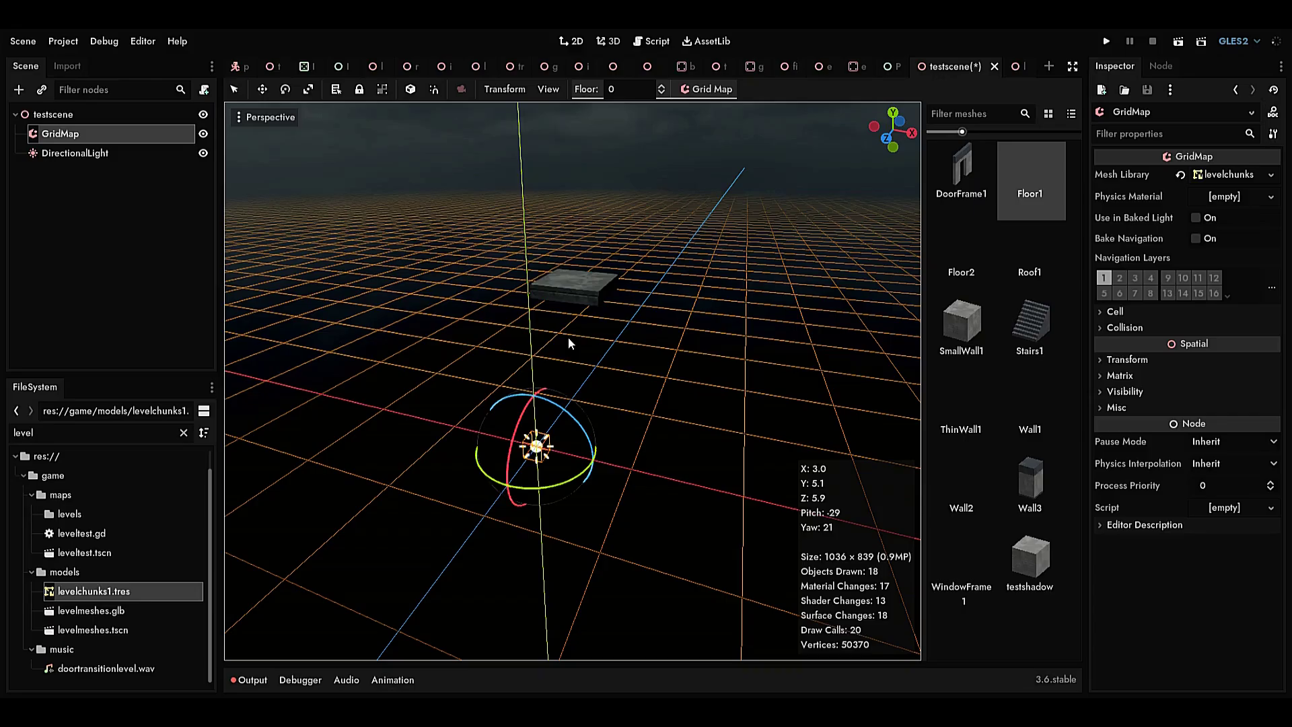
{"action": "key", "text": "e"}
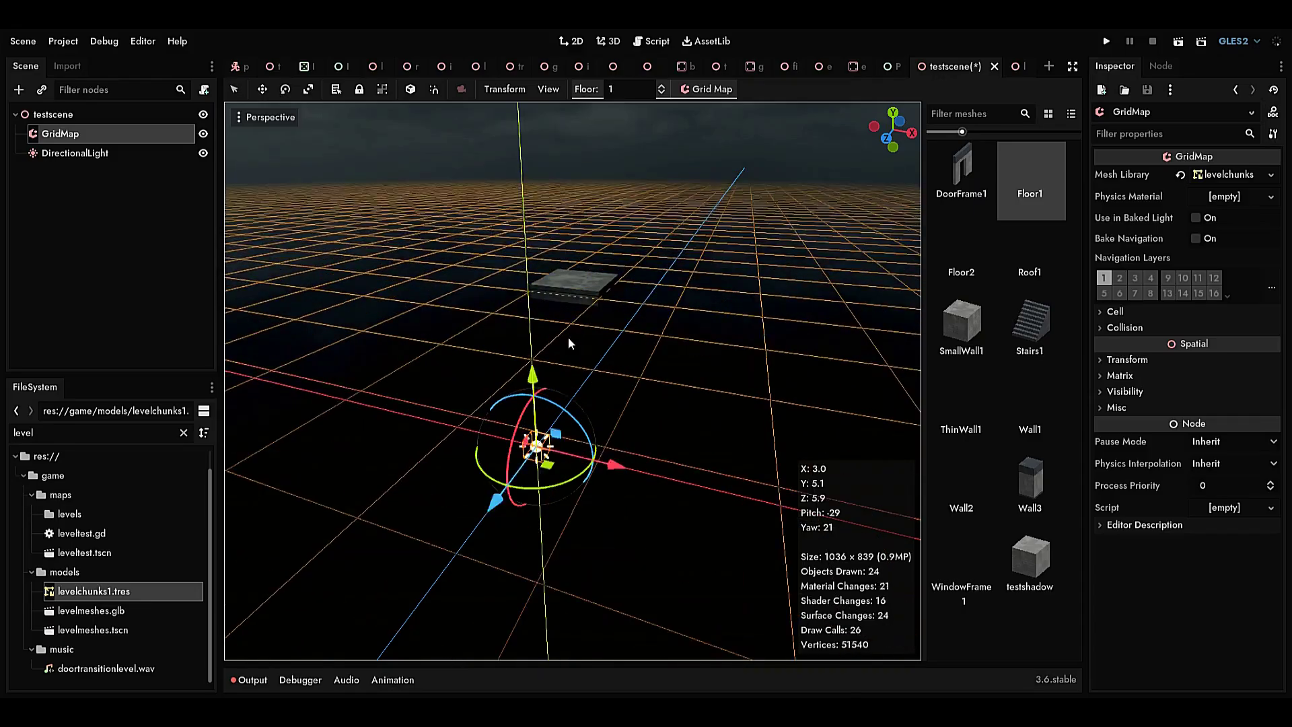
{"action": "key", "text": "q"}
{"action": "key", "text": "q"}
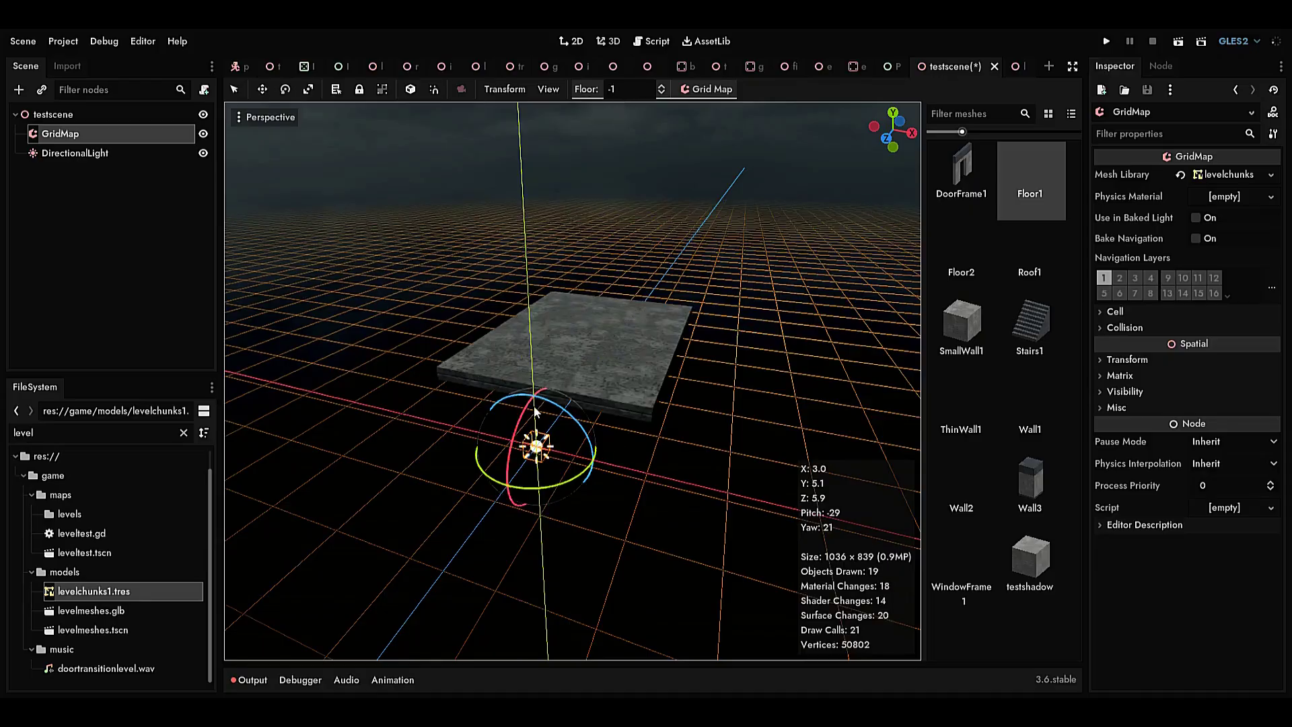
Step: Build Wall1 walls around the floor patch, leaving a doorway opening, on grid floor -1
{"action": "left_click", "coordinate": [1020, 279]}
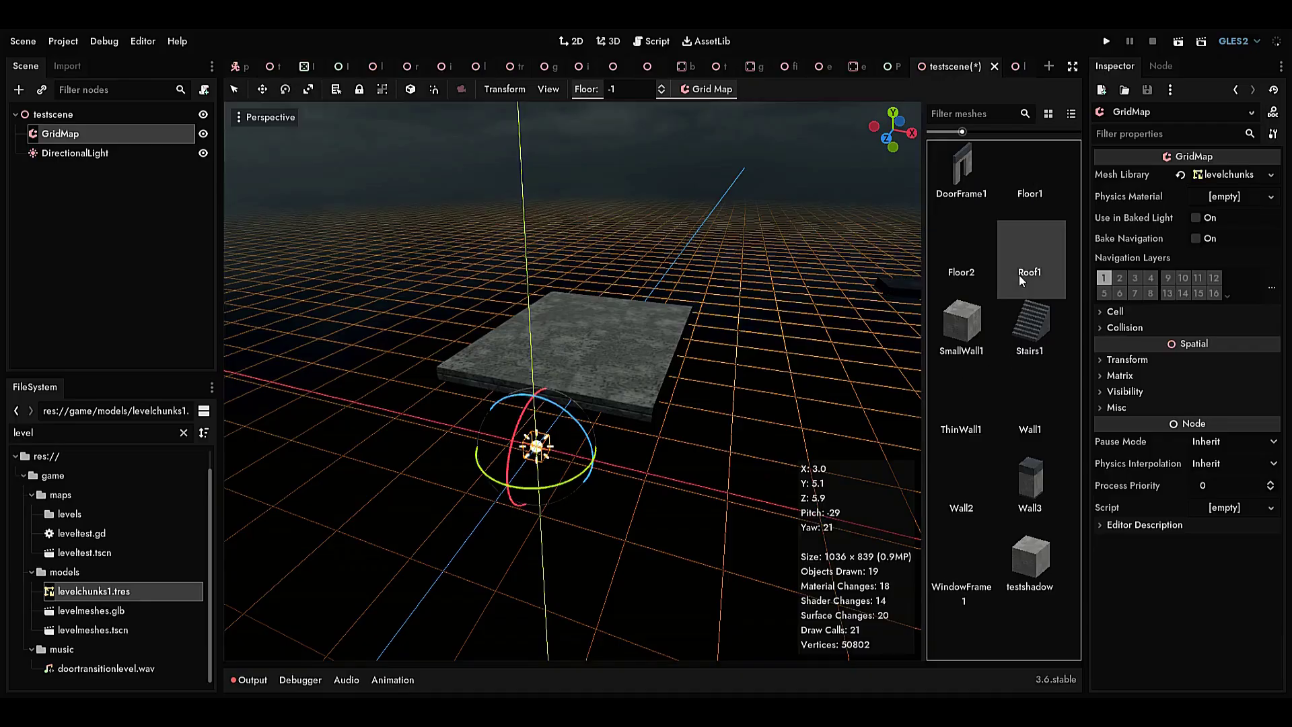
{"action": "left_click", "coordinate": [1015, 397]}
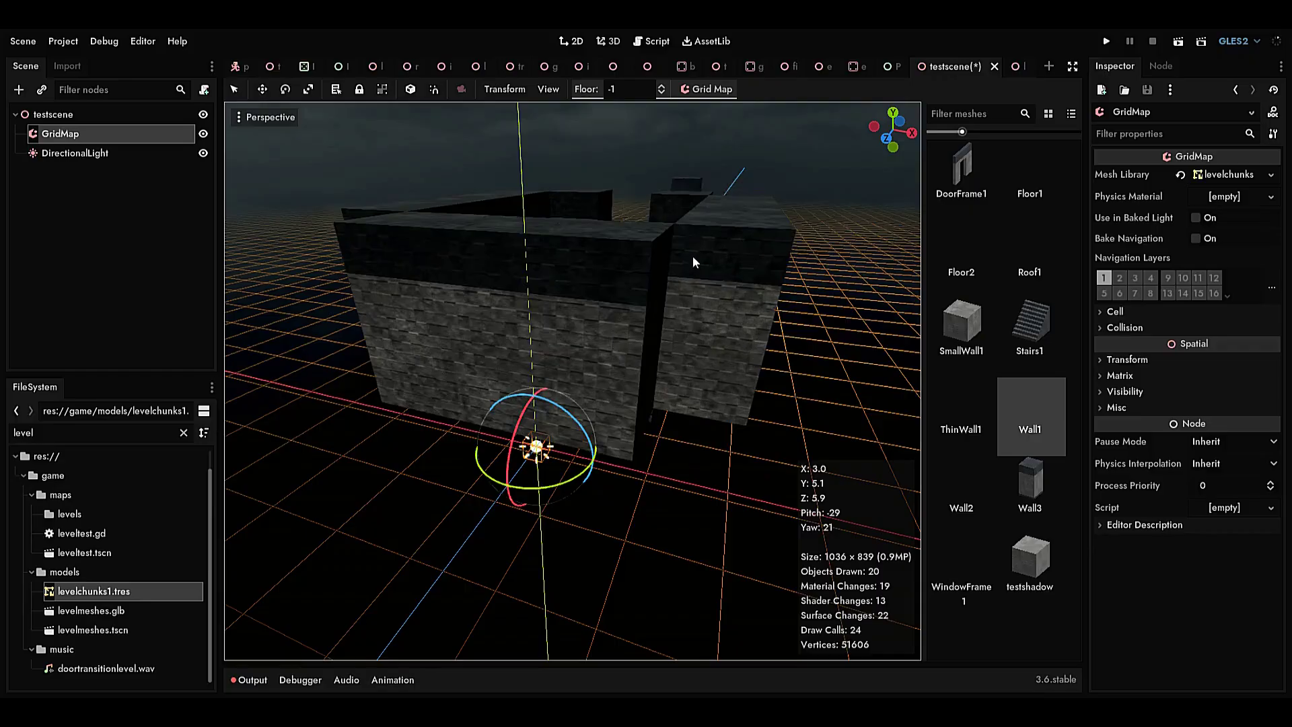
{"action": "middle_click_drag", "start_coordinate": [689, 255], "coordinate": [381, 281]}
{"action": "scroll", "coordinate": [381, 280], "scroll_direction": "down", "scroll_amount": 11}
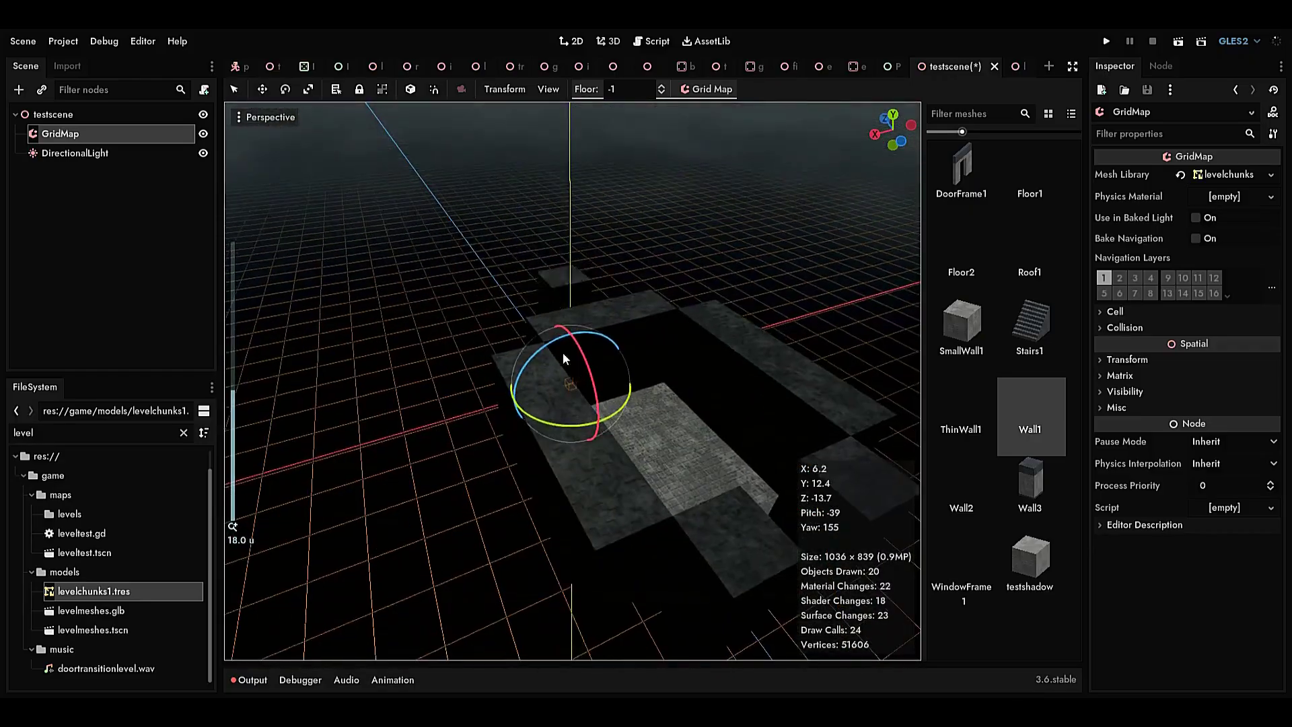
{"action": "middle_click_drag", "start_coordinate": [562, 354], "coordinate": [268, 347]}
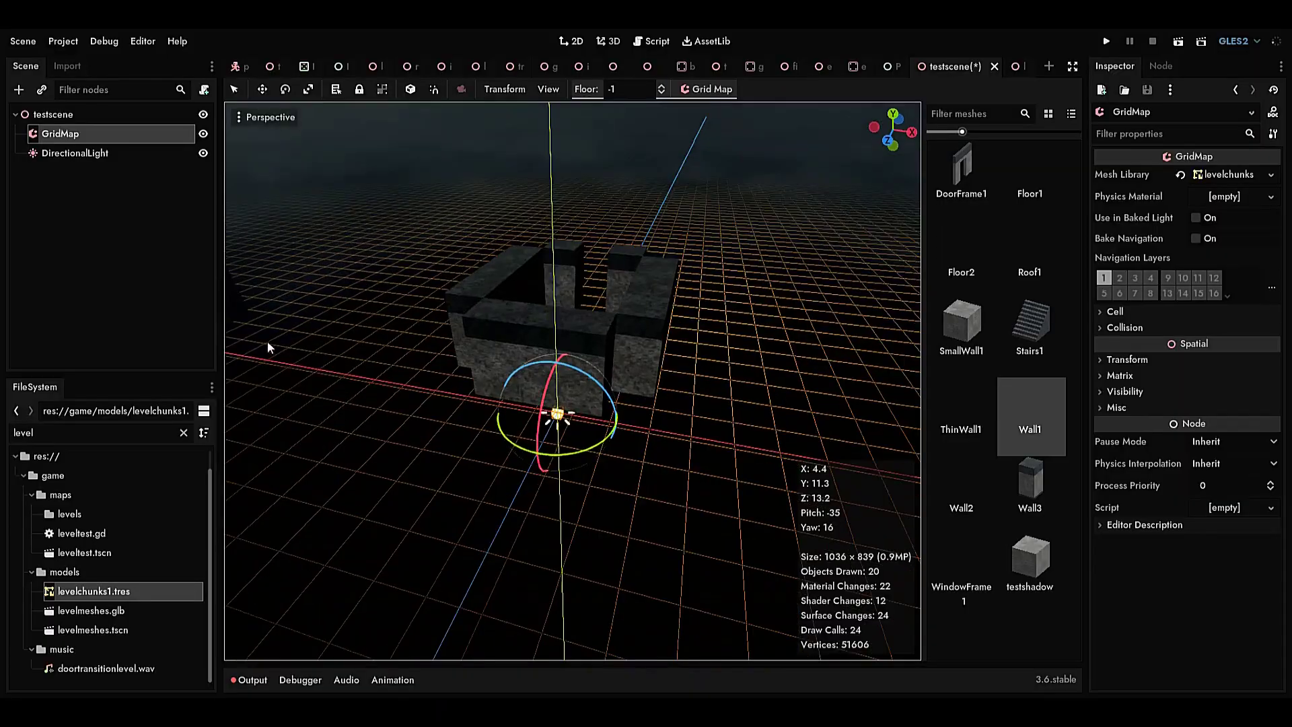
Step: Raise the grid to floor 1 and cover the walled room with Roof1 tiles
{"action": "left_click", "coordinate": [1029, 259]}
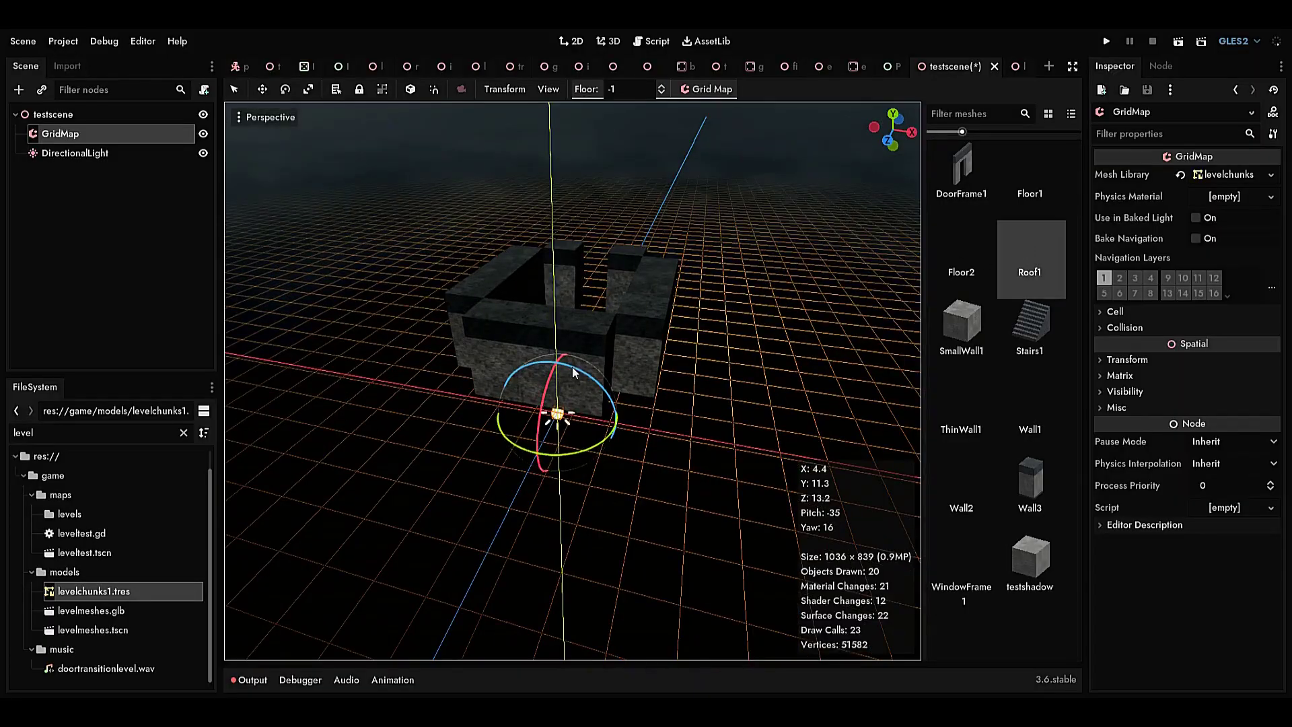
{"action": "key", "text": "e"}
{"action": "key", "text": "e"}
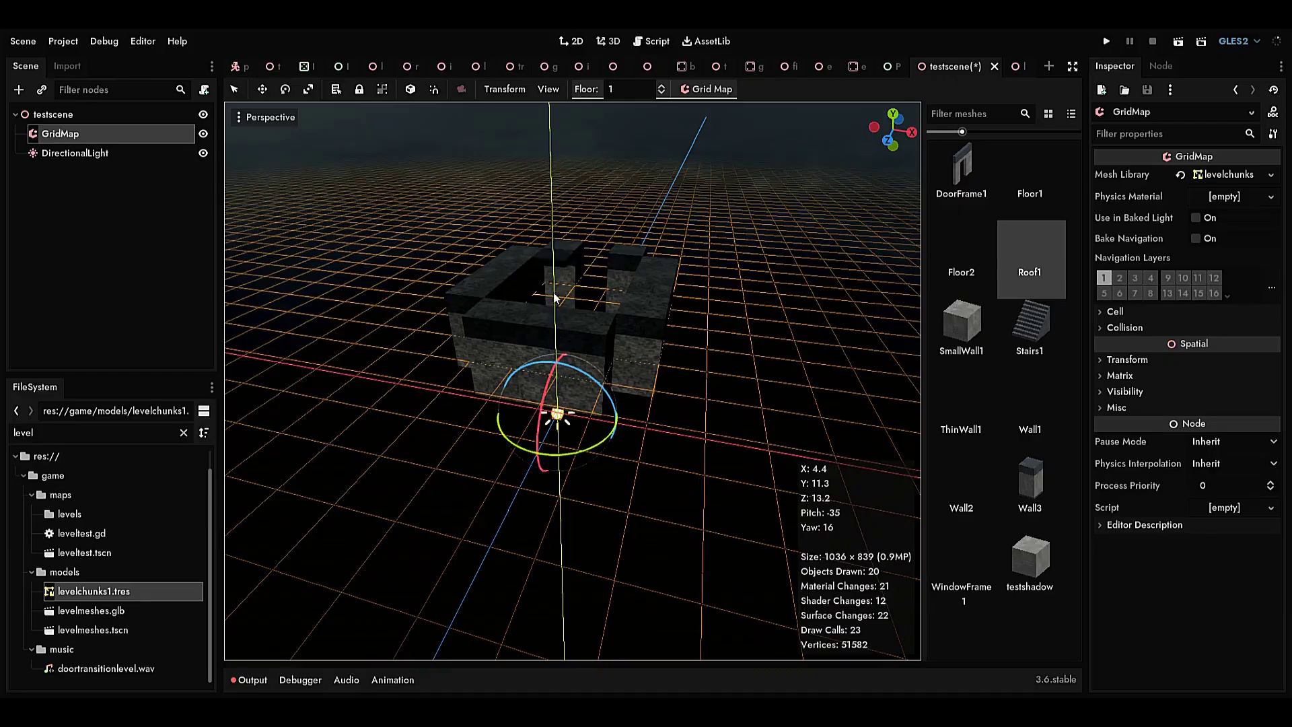
{"action": "middle_click_drag", "start_coordinate": [591, 270], "coordinate": [575, 299]}
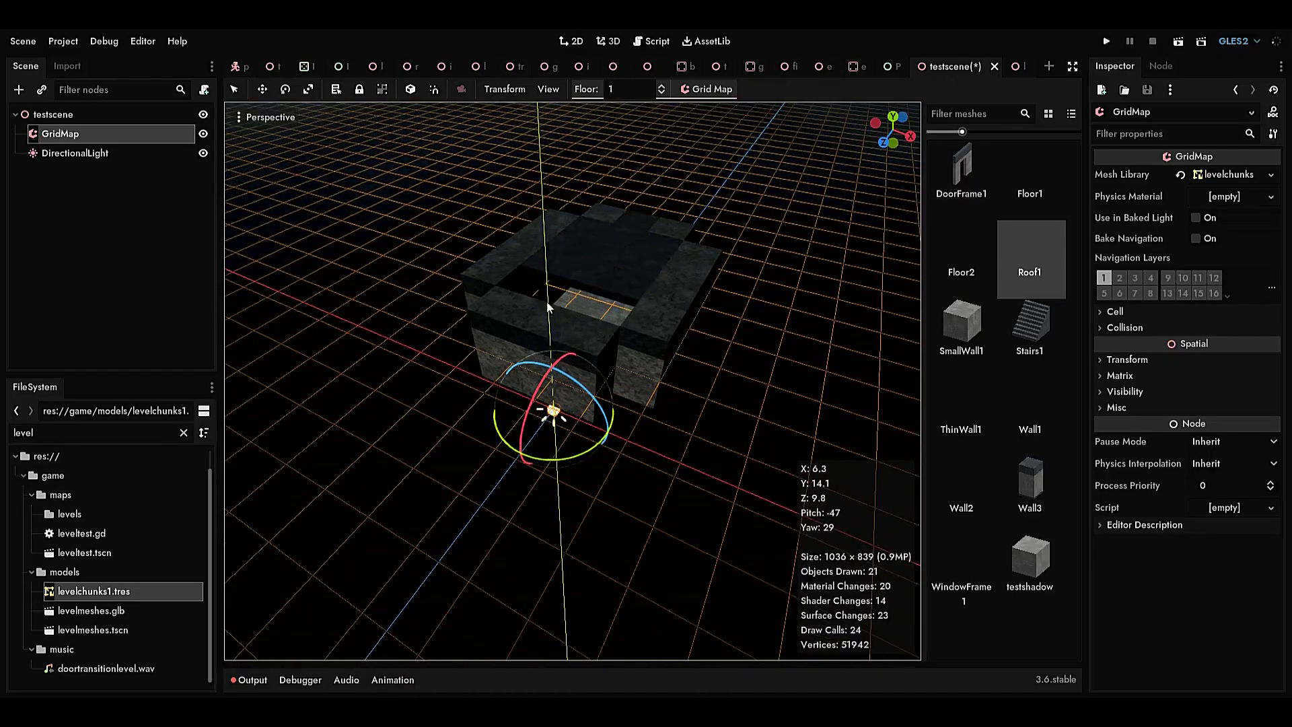
{"action": "middle_click_drag", "start_coordinate": [601, 340], "coordinate": [774, 376]}
Step: Select the testscene root and examine the built room's walls, floor and doorway from outside and inside
{"action": "left_click", "coordinate": [73, 129]}
{"action": "key", "text": "w"}
{"action": "right_click_drag", "start_coordinate": [601, 316], "coordinate": [642, 287]}
{"action": "key", "text": "w"}
{"action": "key", "text": "s"}
{"action": "key", "text": "d"}
{"action": "key", "text": "w"}
{"action": "key", "text": "s"}
{"action": "key", "text": "a"}
{"action": "right_click_drag", "start_coordinate": [652, 380], "coordinate": [1252, 398]}
{"action": "key", "text": "a"}
{"action": "key", "text": "s"}
{"action": "key", "text": "w"}
{"action": "left_click_drag", "start_coordinate": [323, 356], "coordinate": [552, 342]}
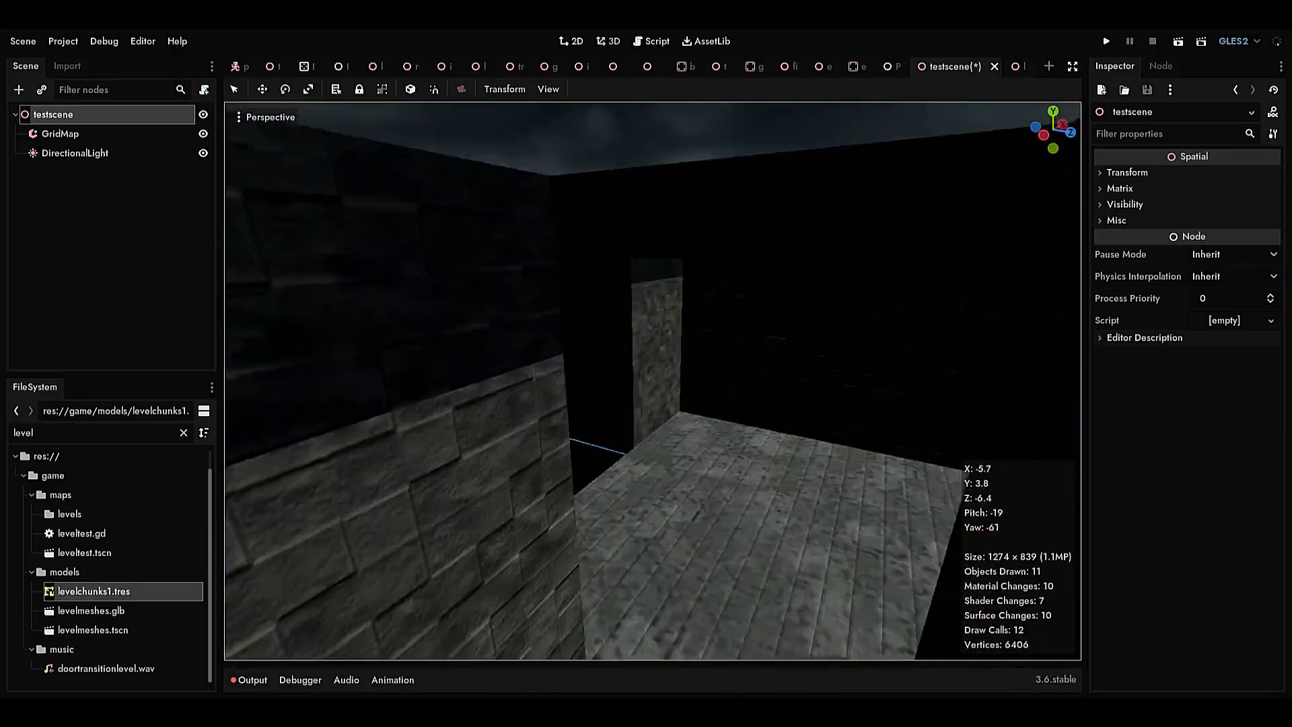
{"action": "right_click_drag", "start_coordinate": [552, 342], "coordinate": [663, 325]}
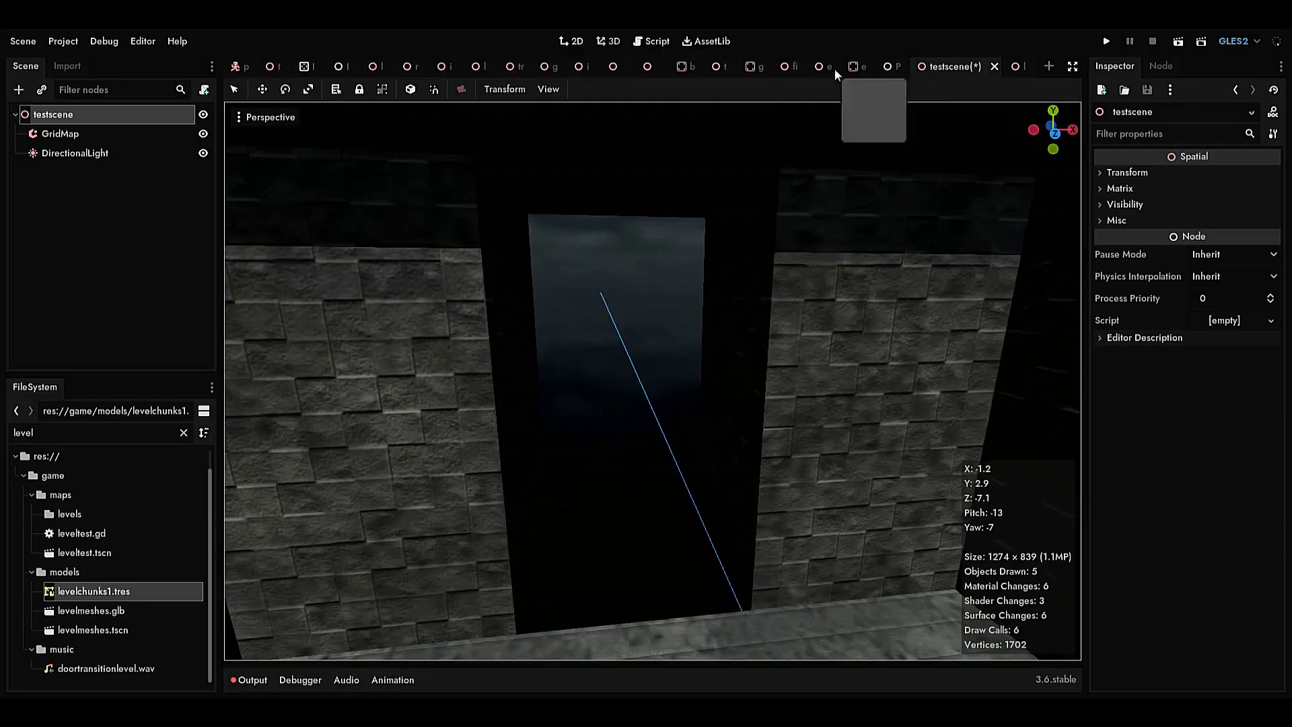
Step: Search the project files for "map4", open map4.tscn and select its map GridMap node
{"action": "double_click", "coordinate": [98, 433]}
{"action": "type", "text": "map4"}
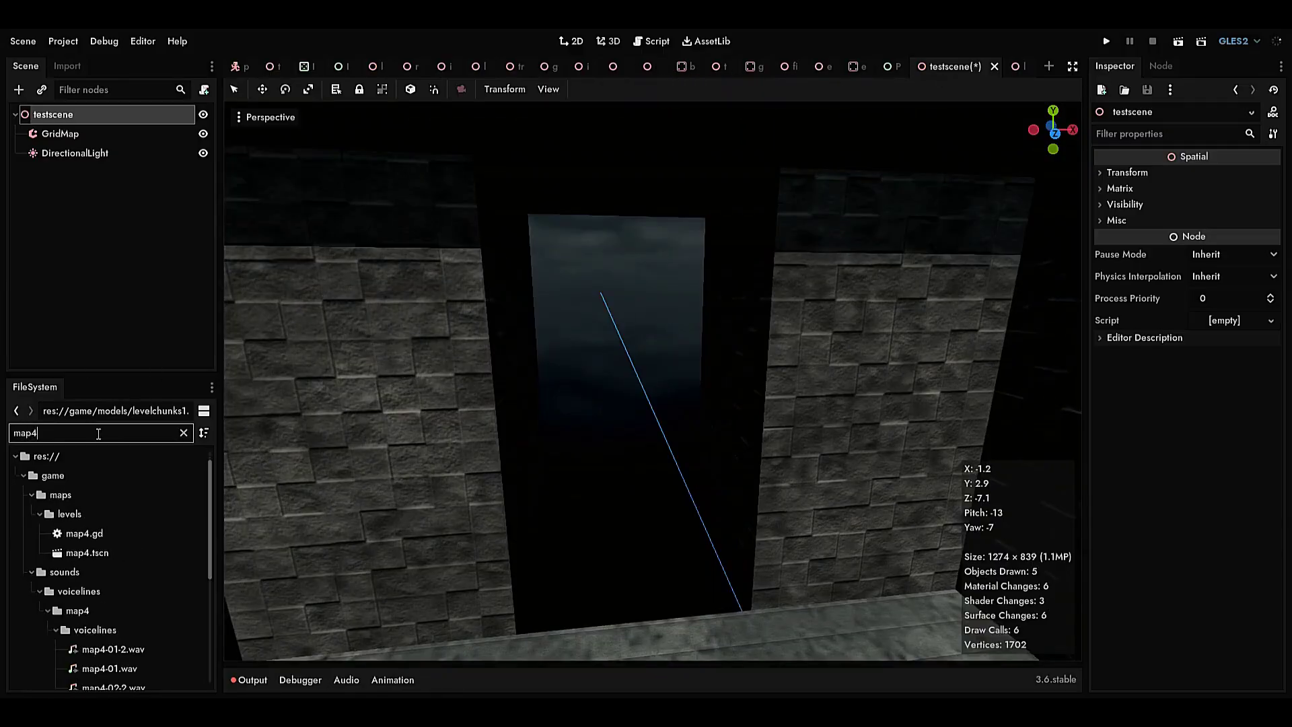
{"action": "double_click", "coordinate": [119, 551]}
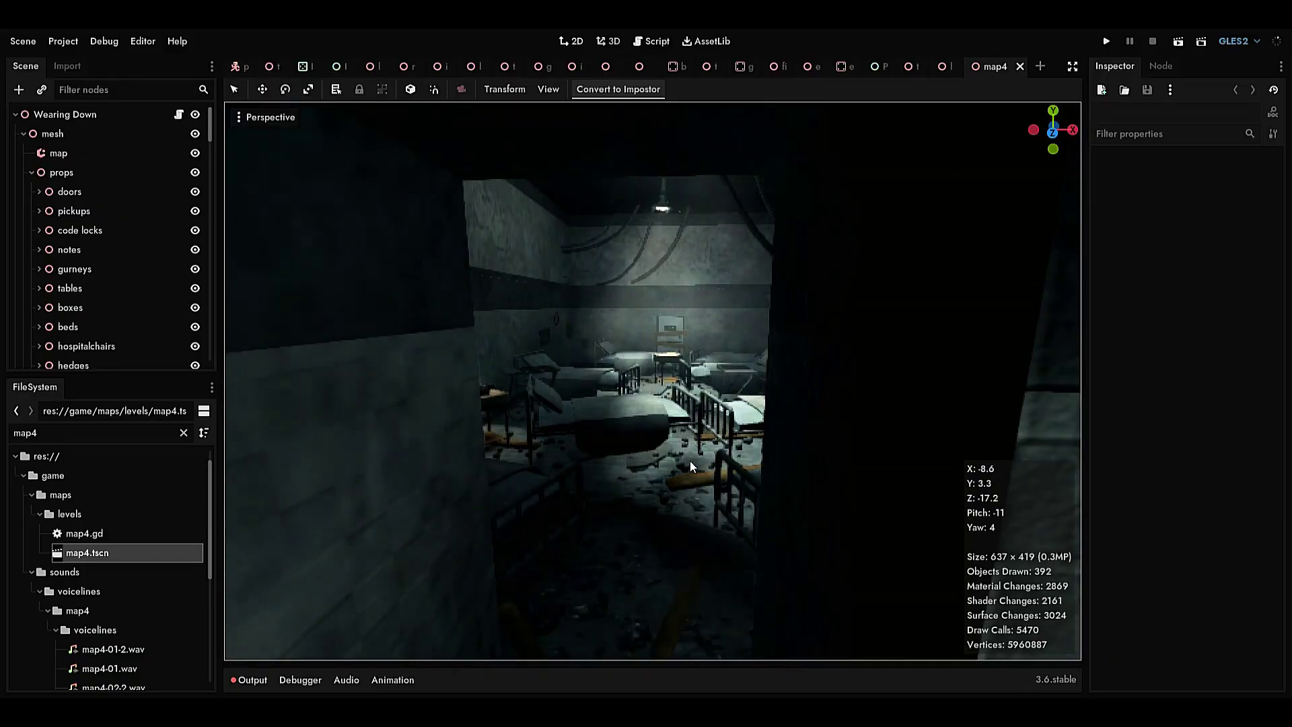
{"action": "right_click_drag", "start_coordinate": [690, 460], "coordinate": [447, 404]}
{"action": "left_click", "coordinate": [64, 154]}
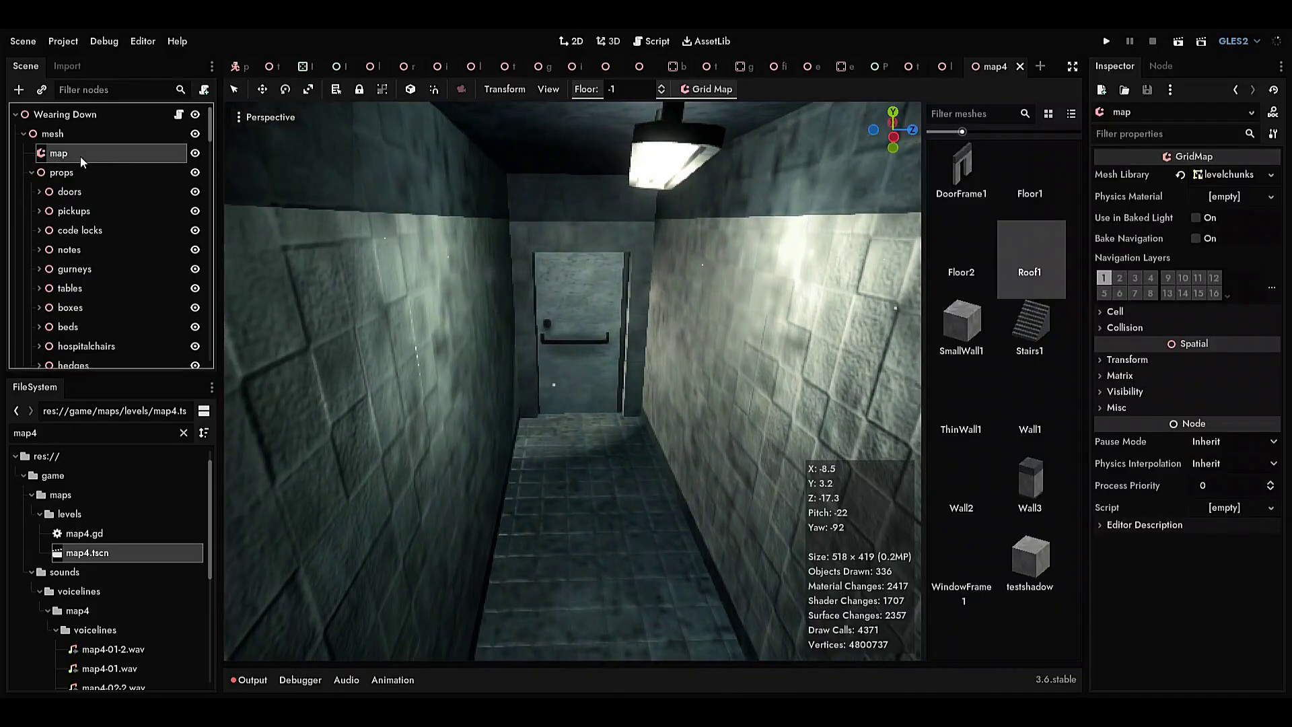
Step: Examine the map GridMap's mesh palette and the overall layout of the finished level from several angles
{"action": "left_click", "coordinate": [1030, 179]}
{"action": "left_click", "coordinate": [988, 323]}
{"action": "left_click", "coordinate": [1030, 449]}
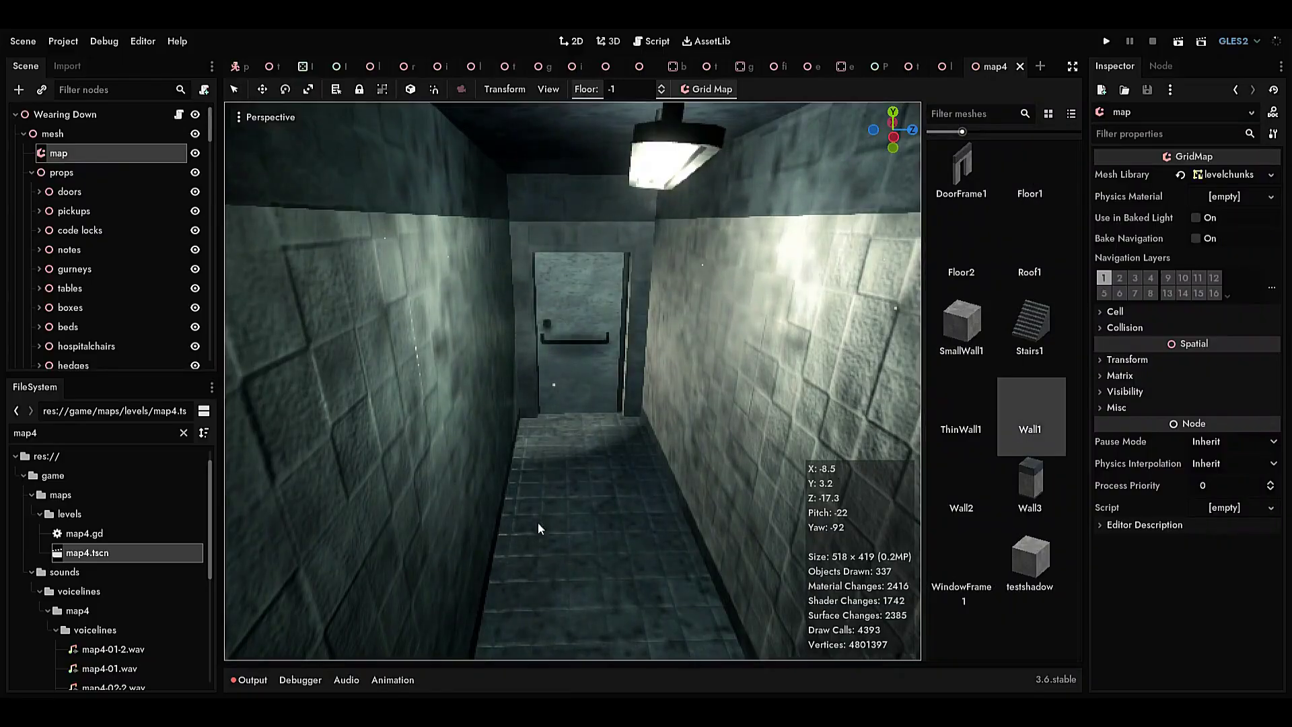
{"action": "scroll", "coordinate": [588, 568], "scroll_direction": "down", "scroll_amount": 6}
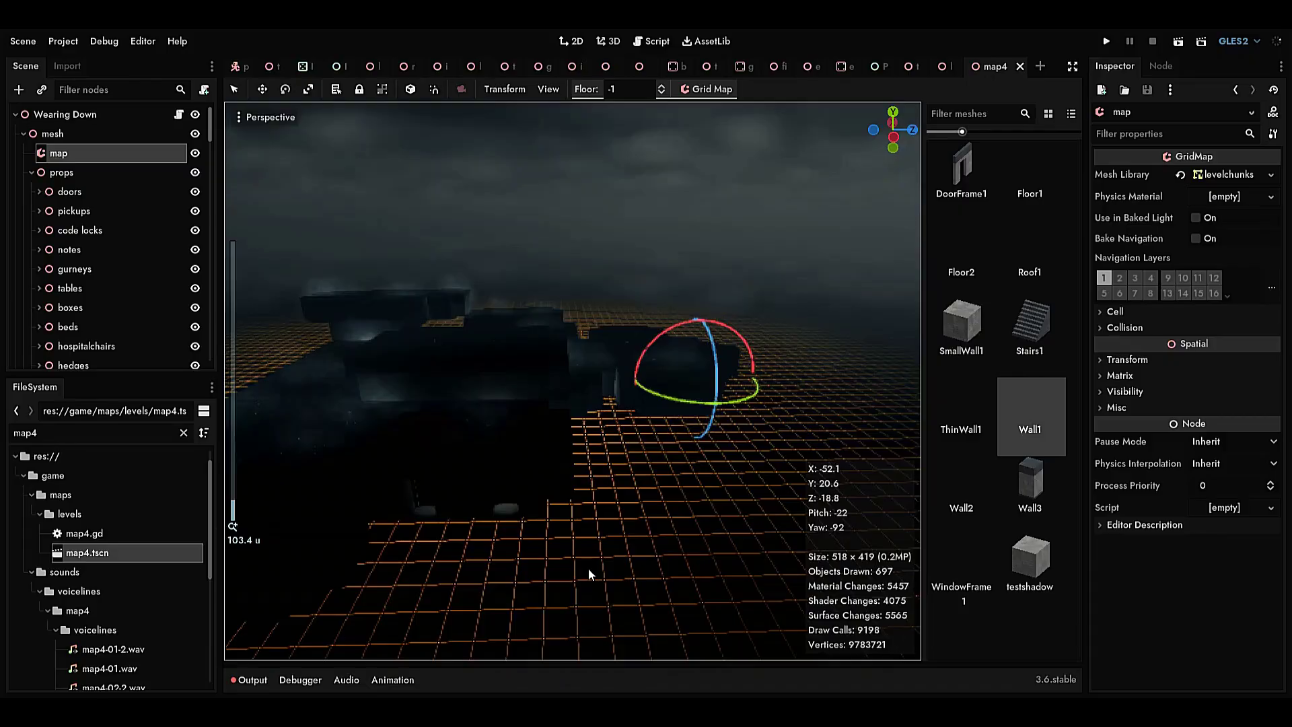
{"action": "scroll", "coordinate": [589, 568], "scroll_direction": "up", "scroll_amount": 6}
{"action": "left_click", "coordinate": [89, 168]}
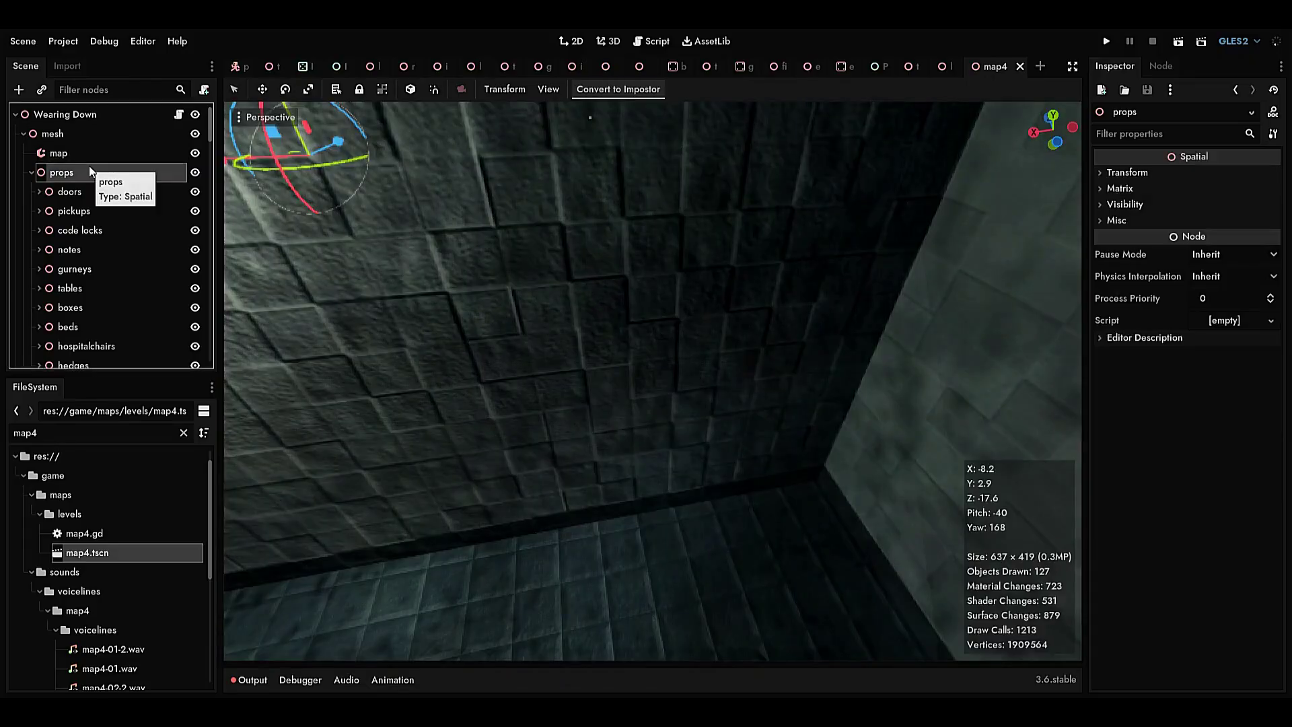
{"action": "left_click", "coordinate": [116, 155]}
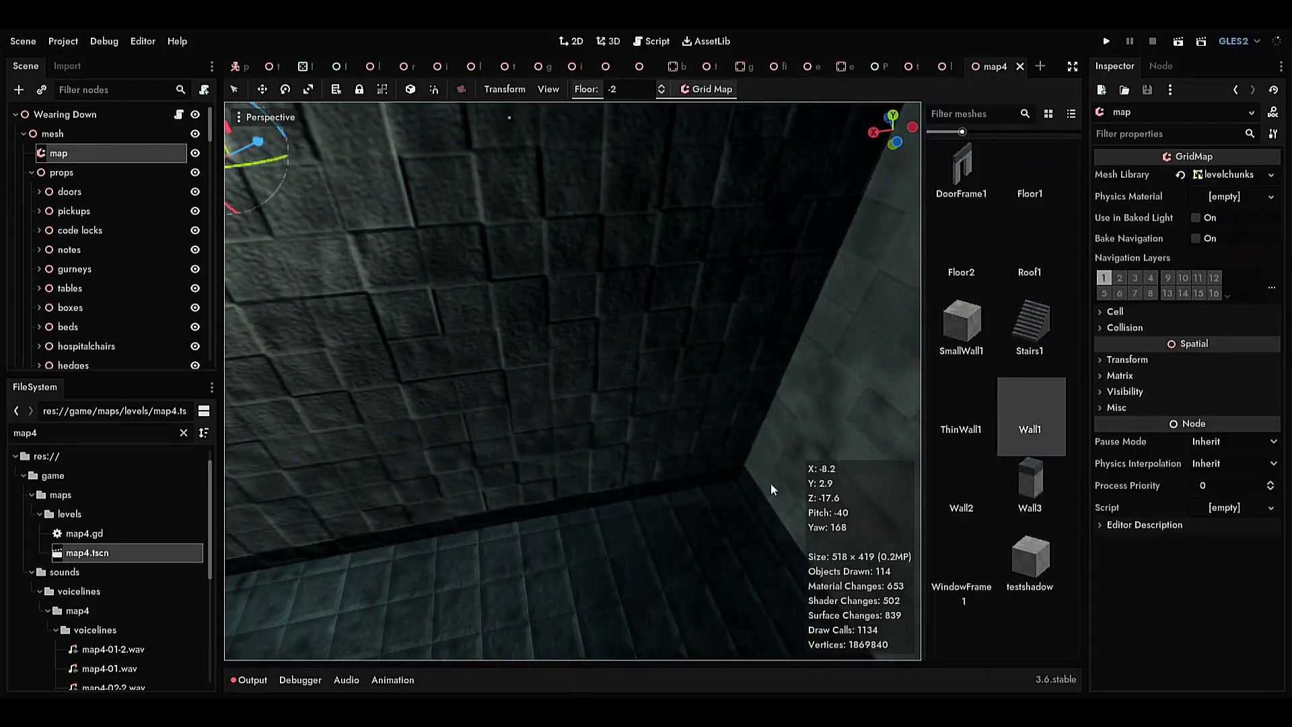
{"action": "scroll", "coordinate": [653, 474], "scroll_direction": "down", "scroll_amount": 6}
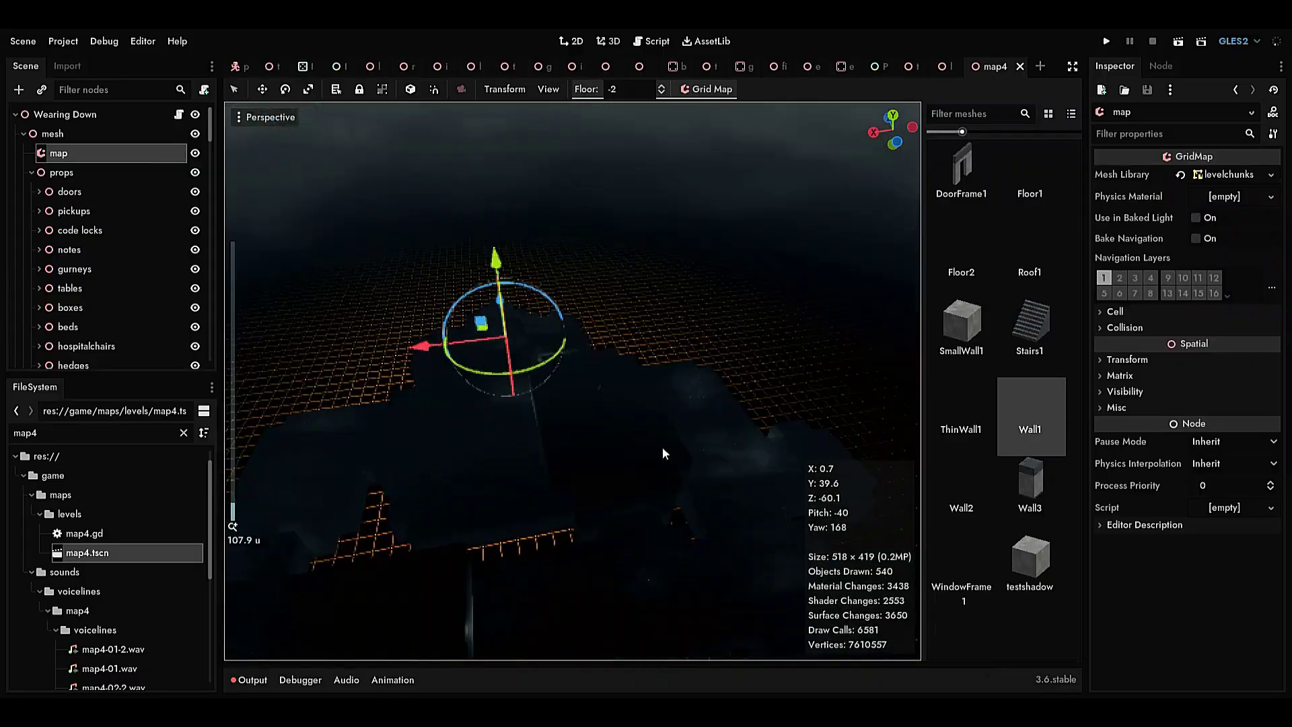
{"action": "middle_click_drag", "start_coordinate": [689, 351], "coordinate": [607, 344]}
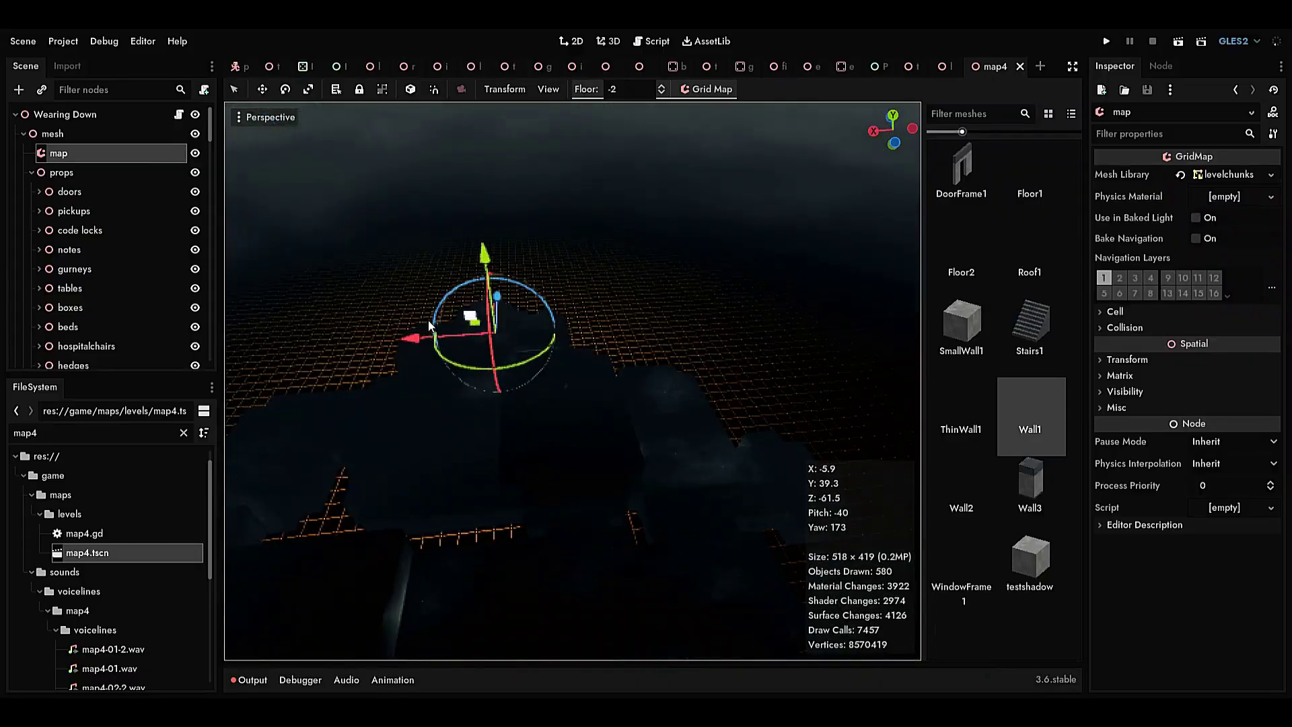
{"action": "scroll", "coordinate": [741, 297], "scroll_direction": "up", "scroll_amount": 11}
{"action": "middle_click_drag", "start_coordinate": [740, 297], "coordinate": [623, 325]}
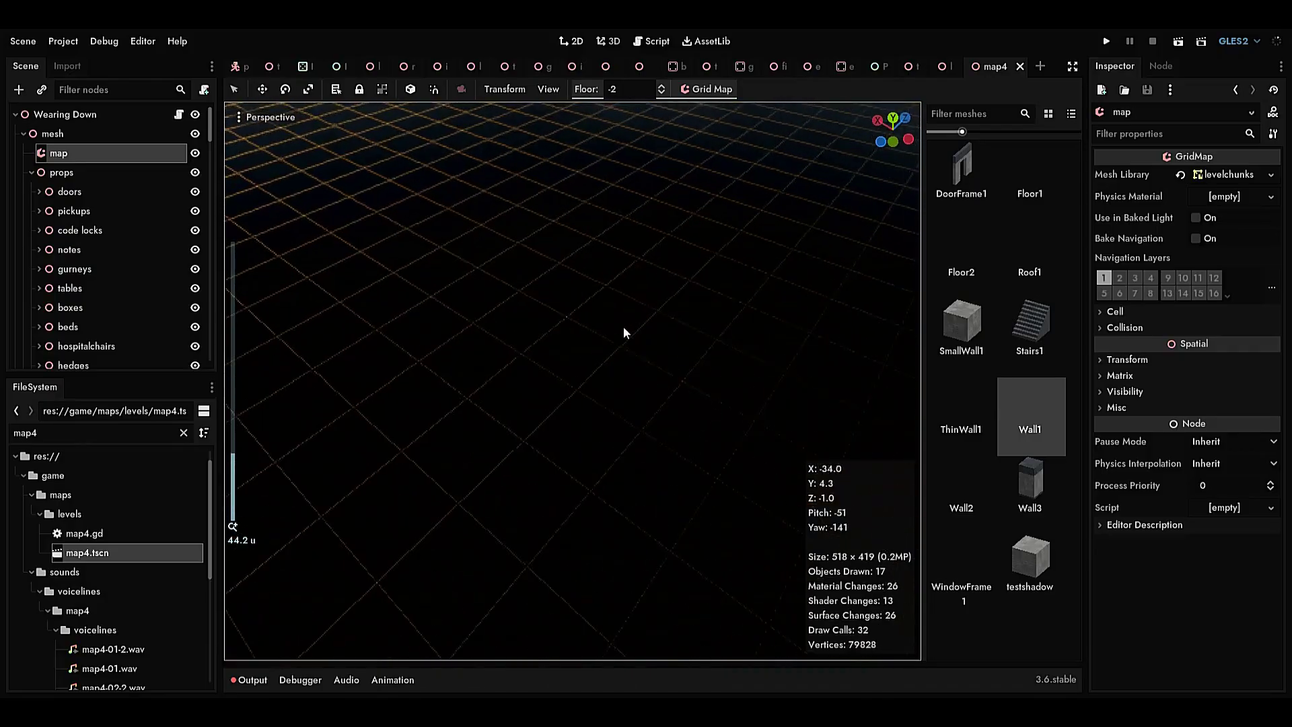
{"action": "scroll", "coordinate": [623, 325], "scroll_direction": "down", "scroll_amount": 4}
Step: Turn off Half Resolution for the viewport and place Wall3 tiles on grid floor -2 in the empty area beside the level
{"action": "left_click", "coordinate": [268, 120]}
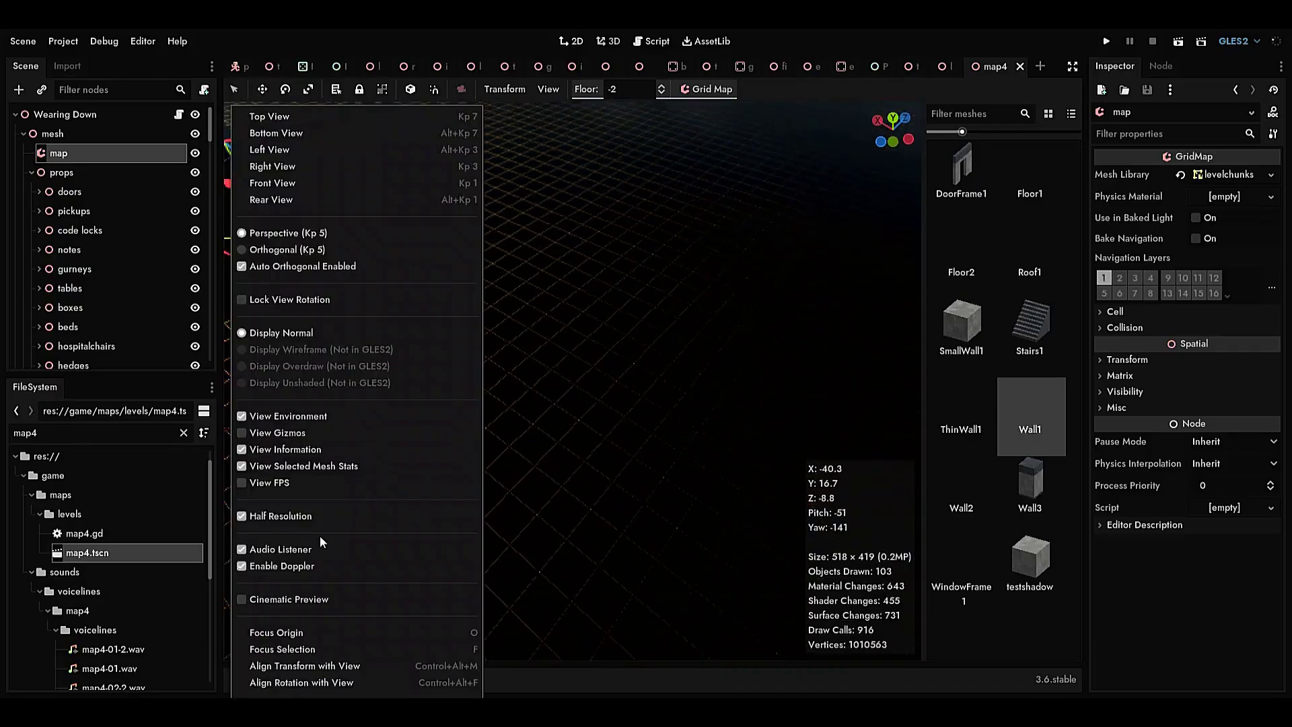
{"action": "left_click", "coordinate": [303, 517]}
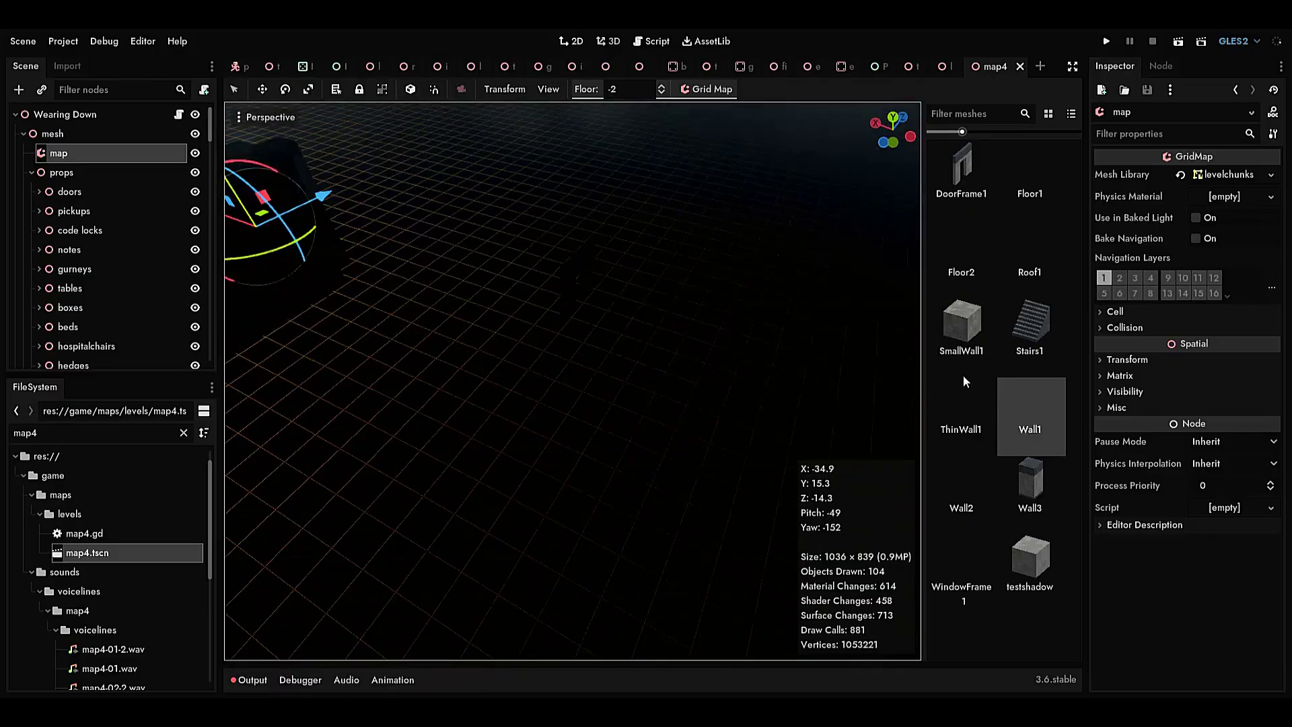
{"action": "left_click", "coordinate": [1009, 478]}
{"action": "left_click", "coordinate": [448, 305]}
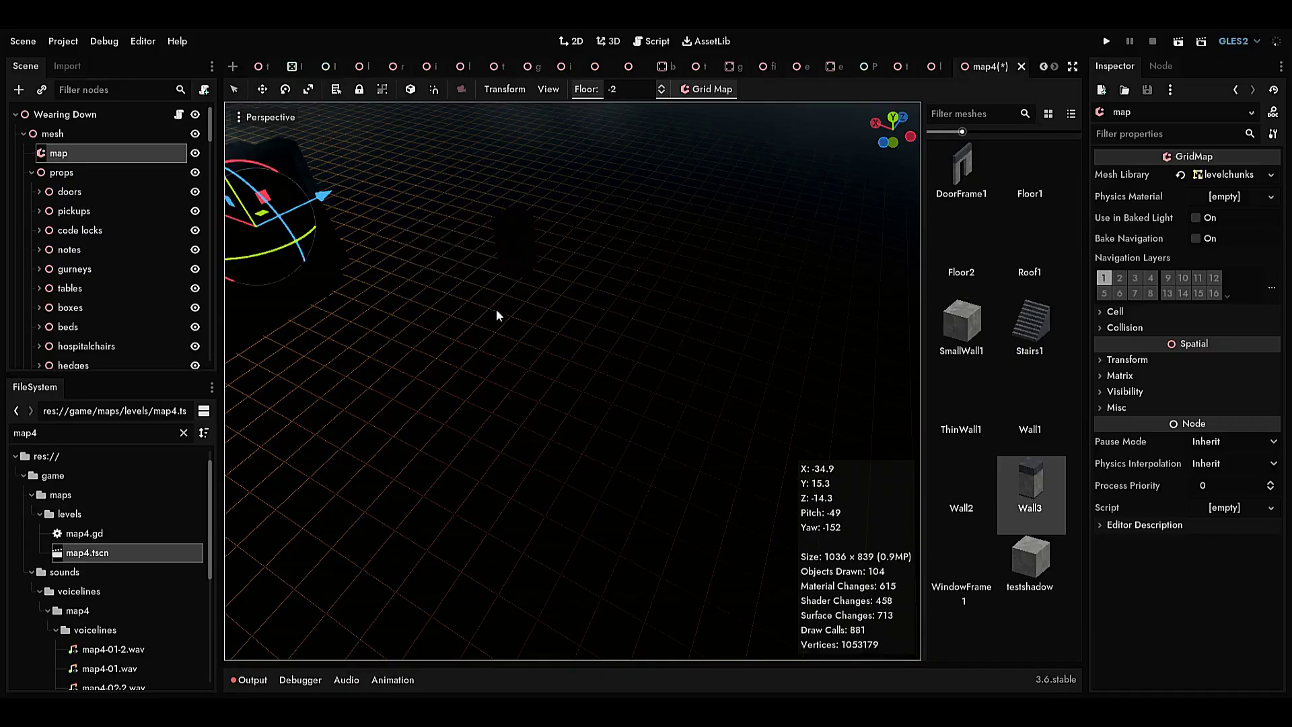
{"action": "left_click", "coordinate": [445, 306]}
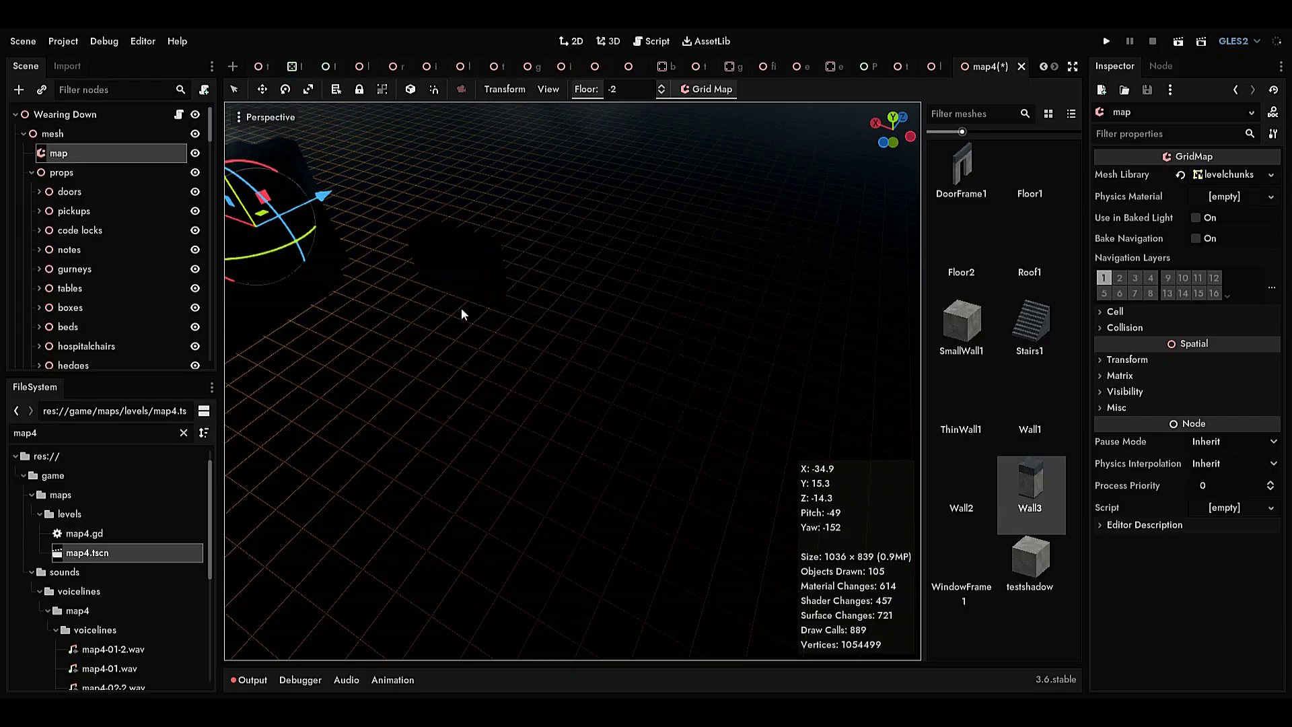
Step: In the furnished room, set the map GridMap's floor to -1 and try erasing a wall tile near the door
{"action": "middle_click_drag", "start_coordinate": [431, 291], "coordinate": [589, 269]}
{"action": "scroll", "coordinate": [588, 269], "scroll_direction": "up", "scroll_amount": 4}
{"action": "scroll", "coordinate": [588, 269], "scroll_direction": "down", "scroll_amount": 2}
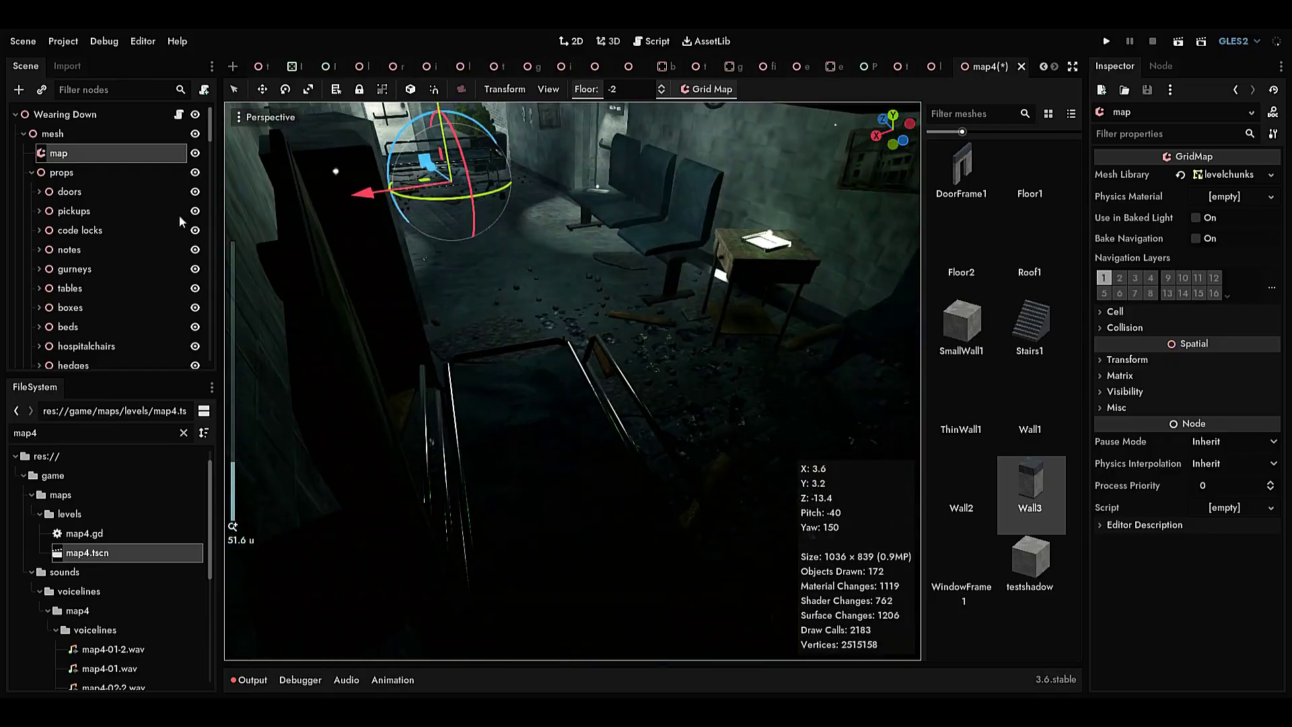
{"action": "left_click", "coordinate": [99, 177]}
{"action": "right_click_drag", "start_coordinate": [606, 280], "coordinate": [514, 188]}
{"action": "key", "text": "w"}
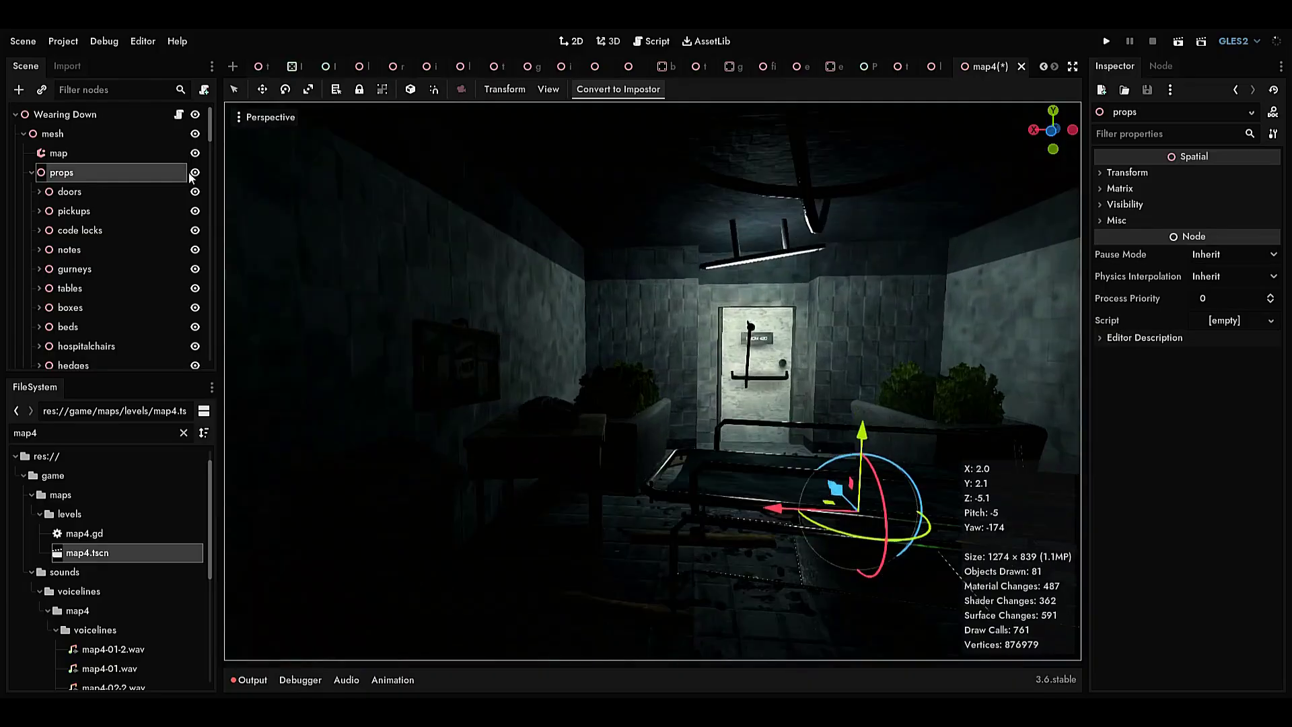
{"action": "left_click", "coordinate": [111, 157]}
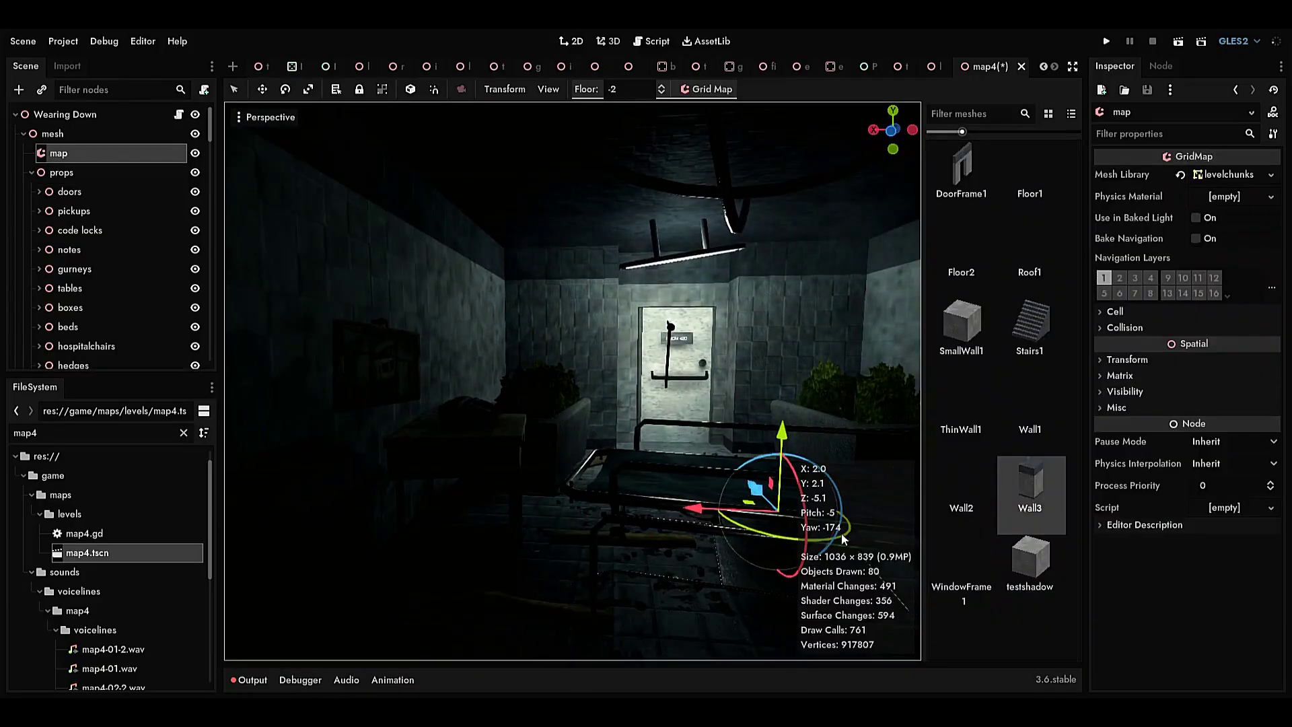
{"action": "key", "text": "e"}
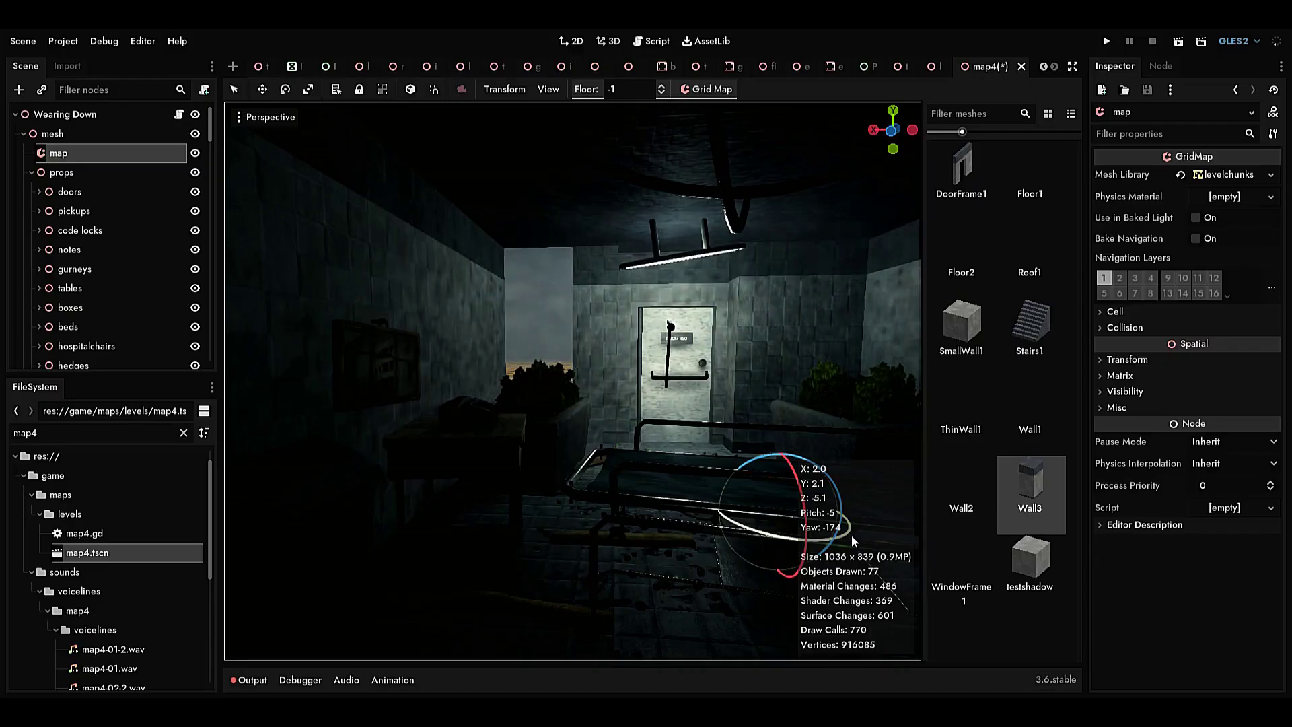
{"action": "left_click", "coordinate": [112, 174]}
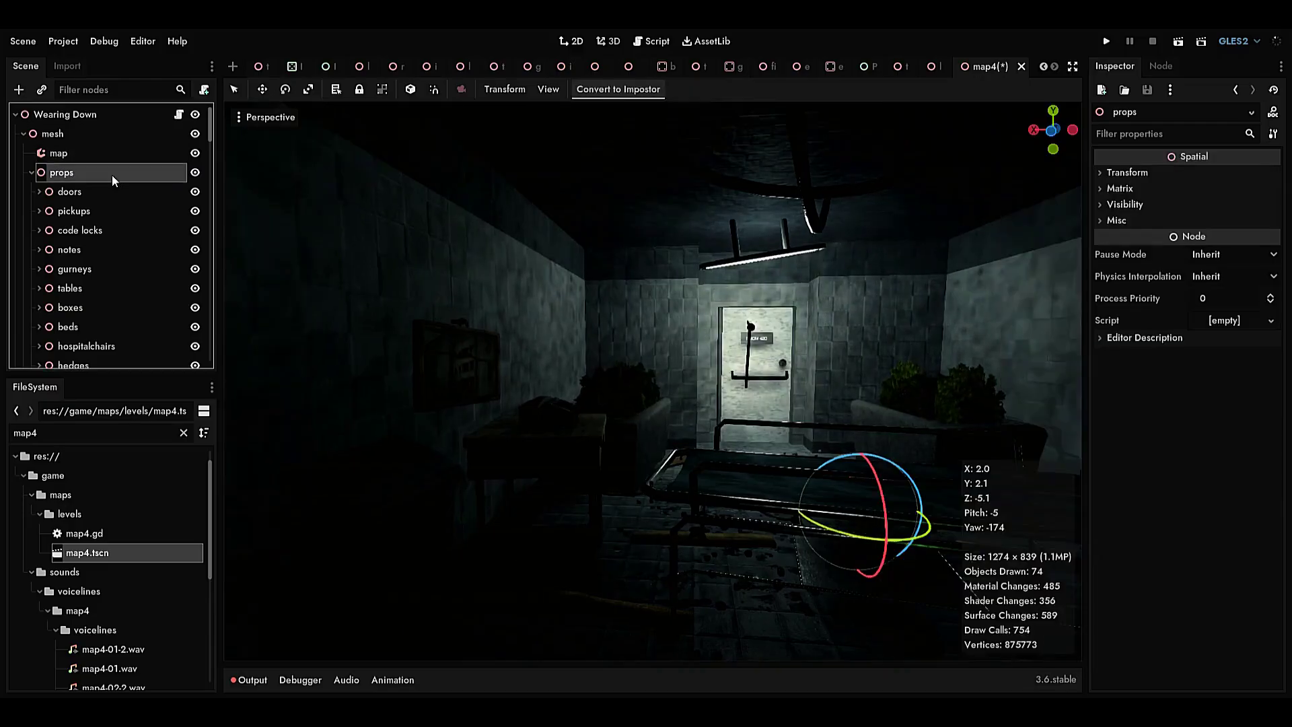